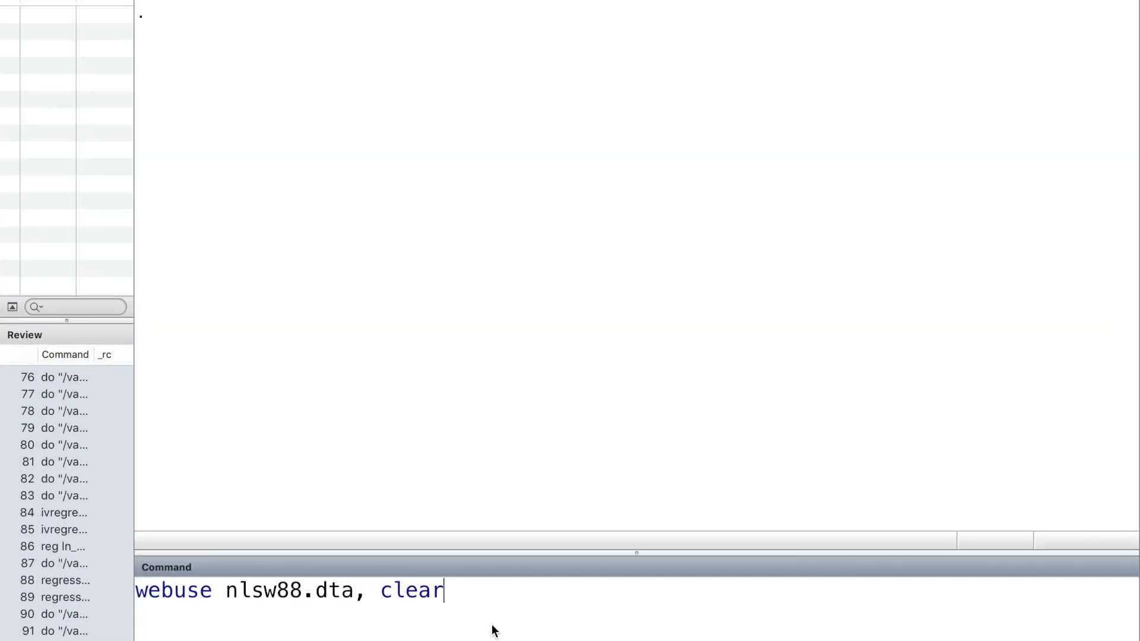
# Step: Load nlsw88.dta with webuse, clearing any data in memory
pyautogui.press('Return')
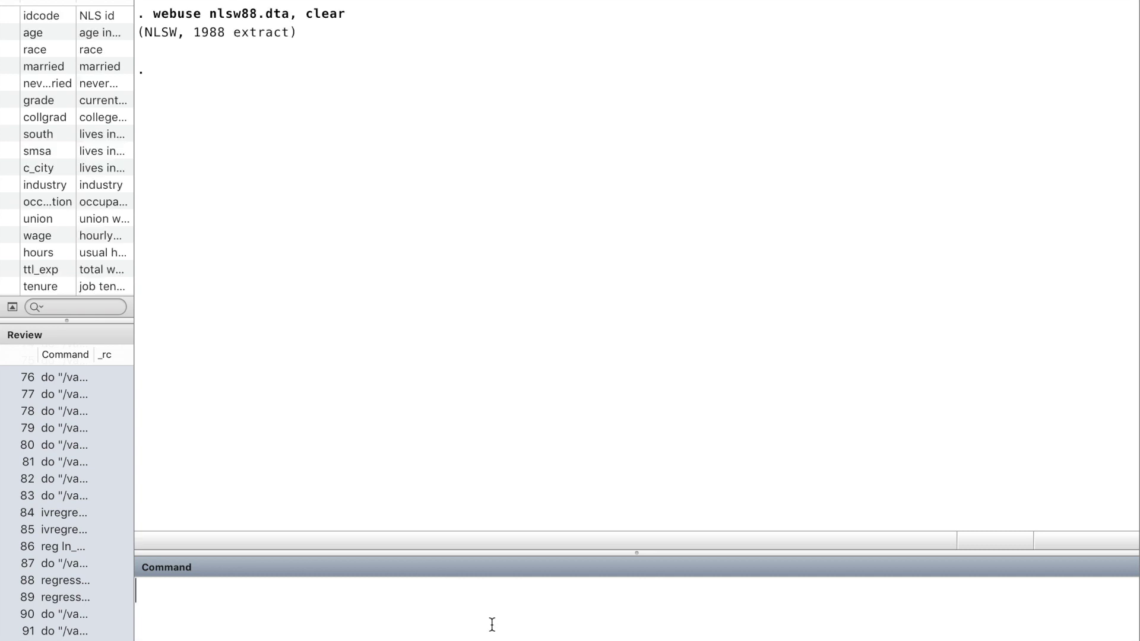
pyautogui.write('s')
pyautogui.write('et sho')
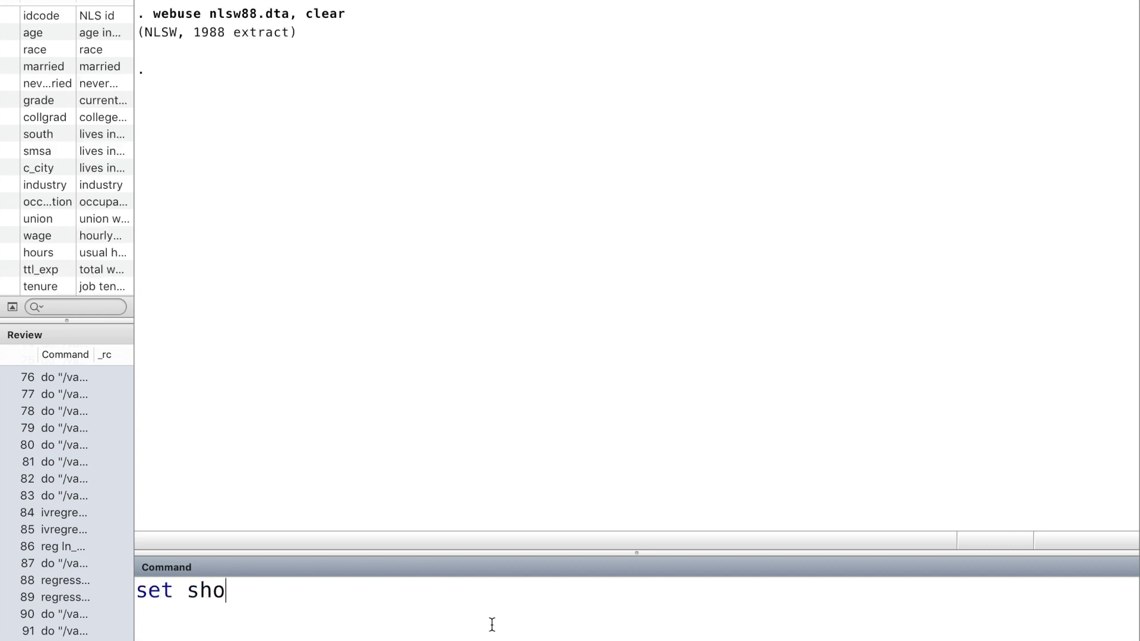
pyautogui.write('wbaselevels o')
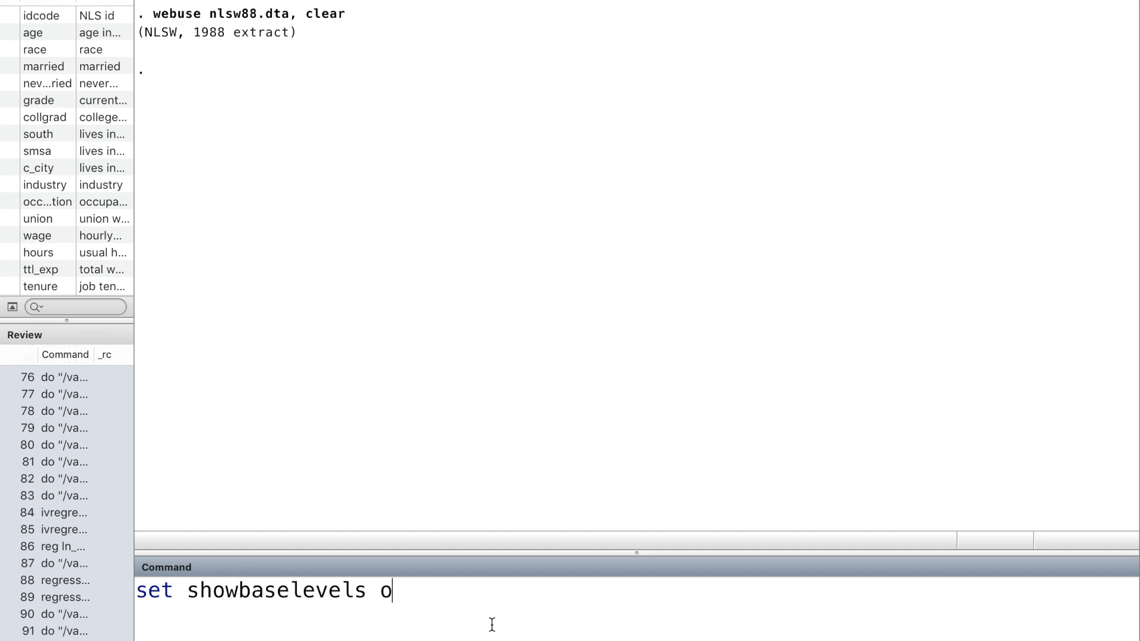
pyautogui.write('n')
# Step: Turn on base-level display and generate ln_wage=ln(wage) and ln_hours=ln(hours)
pyautogui.press('Return')
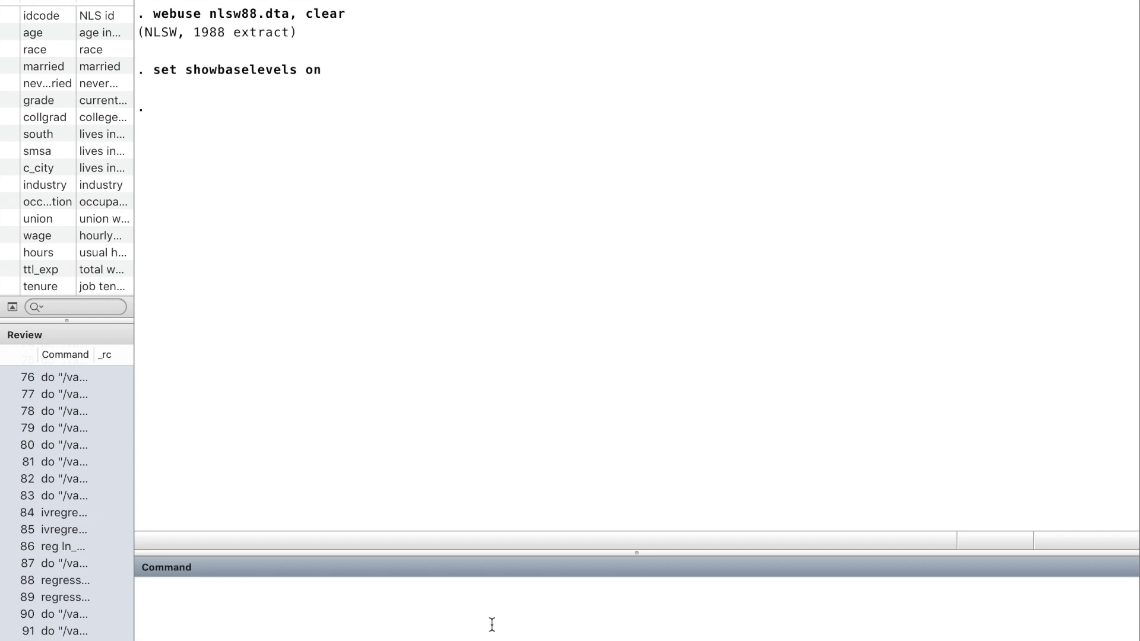
pyautogui.write('gen')
pyautogui.write('erate')
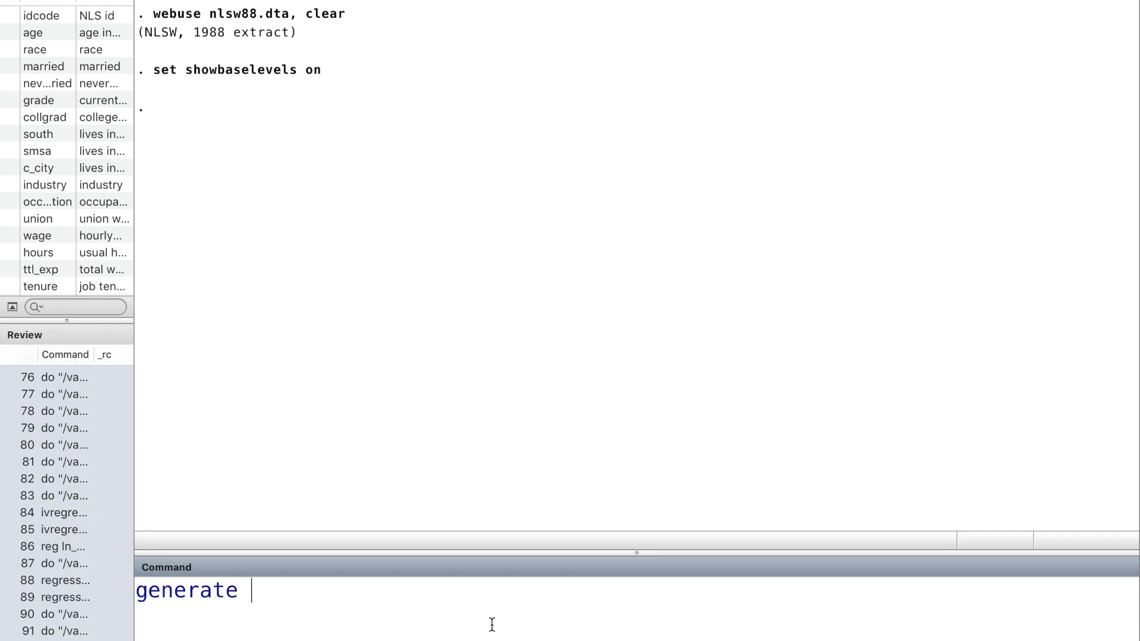
pyautogui.write(' ln_')
pyautogui.write('wage')
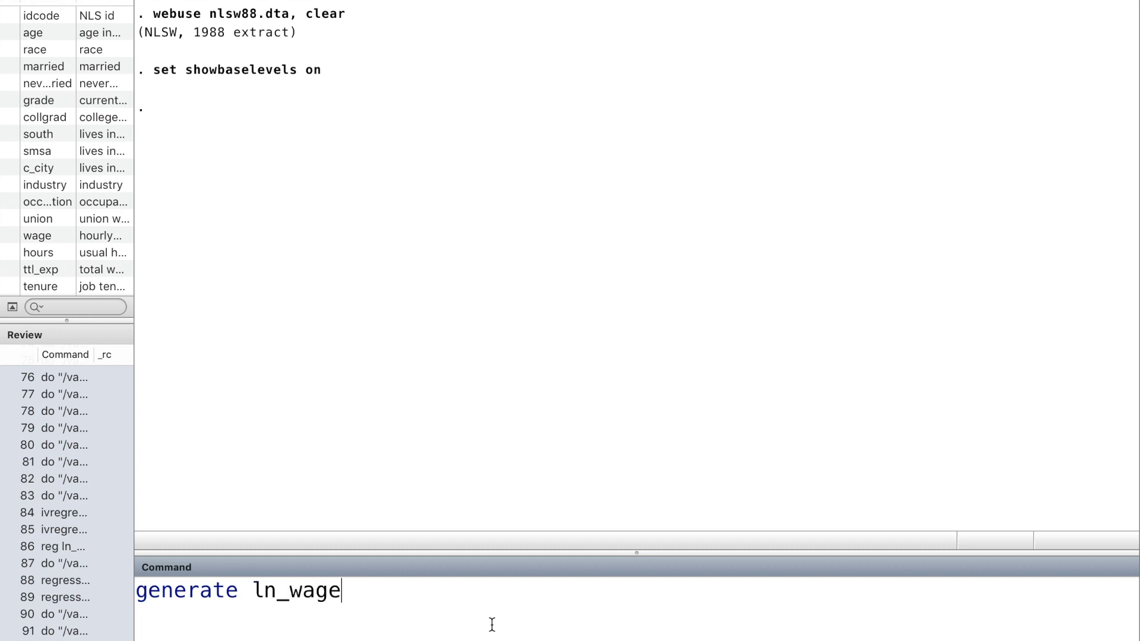
pyautogui.write('=')
pyautogui.write('ln()')
pyautogui.press('Left')
pyautogui.doubleClick(57, 235)
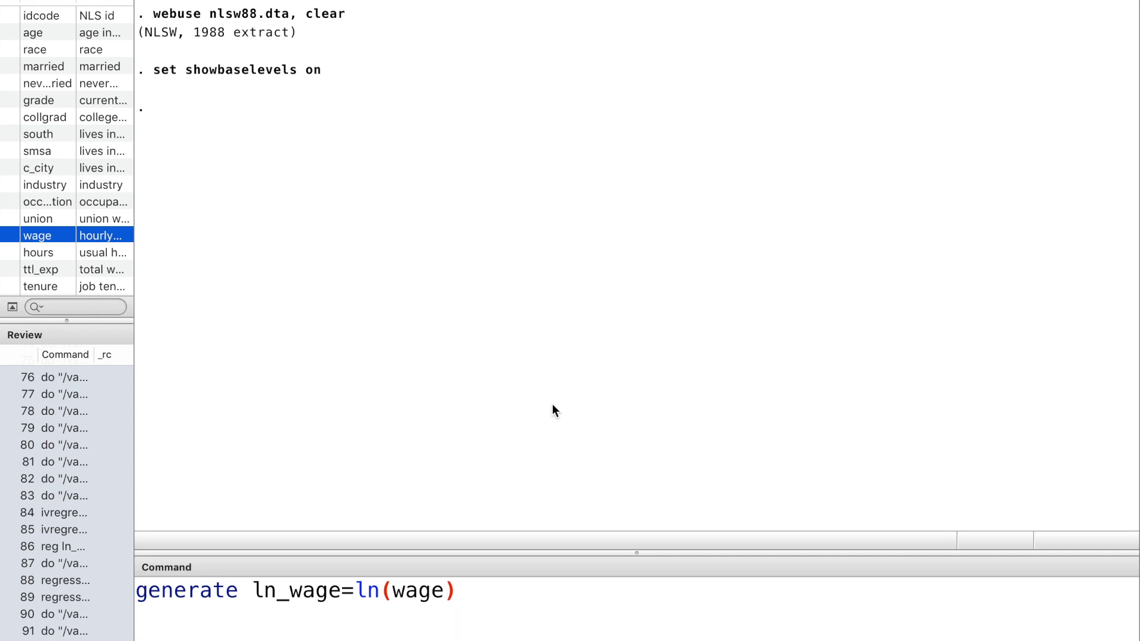
pyautogui.press('Return')
pyautogui.write('ge')
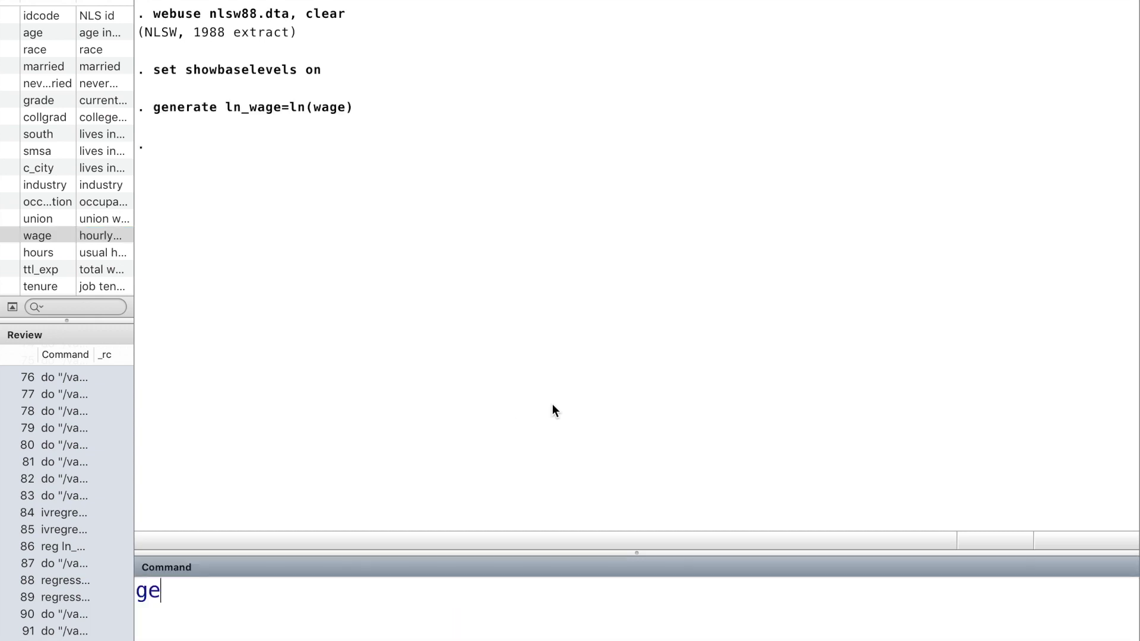
pyautogui.write('nerate ')
pyautogui.write('ln_h')
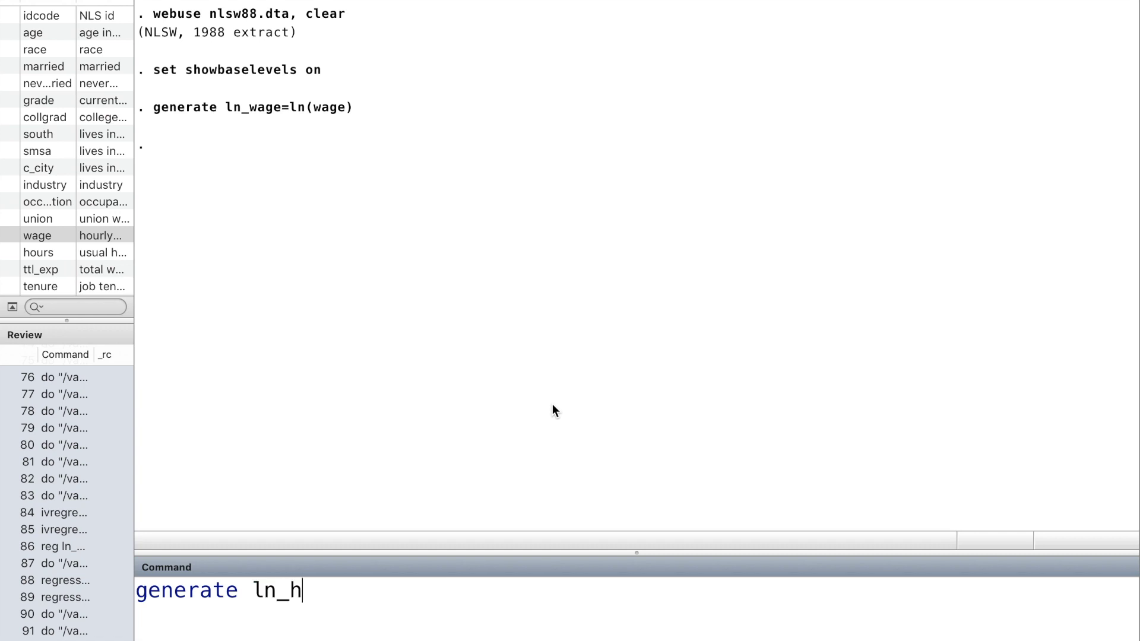
pyautogui.write('ours=l')
pyautogui.write('n()')
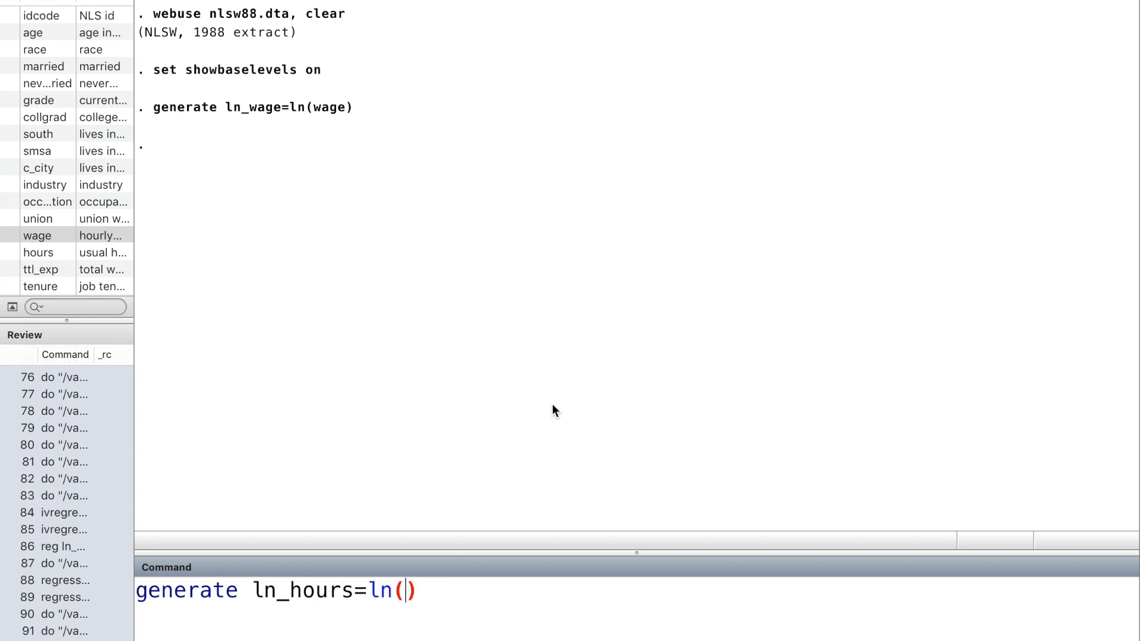
pyautogui.write('hours')
pyautogui.press('Return')
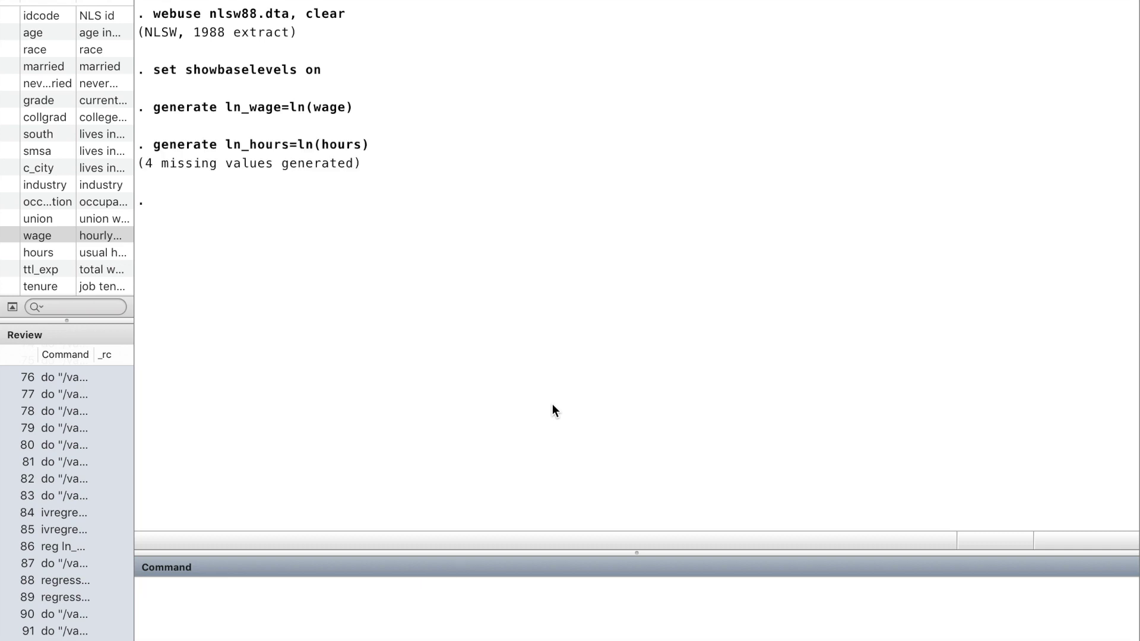
pyautogui.write('sum')
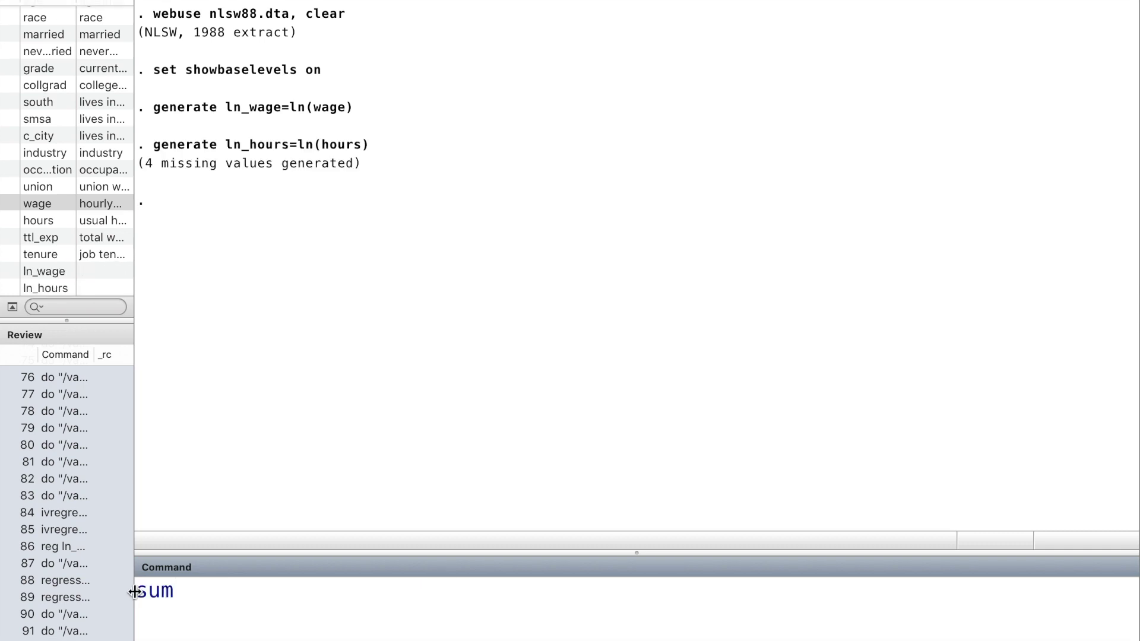
pyautogui.moveTo(44, 268)
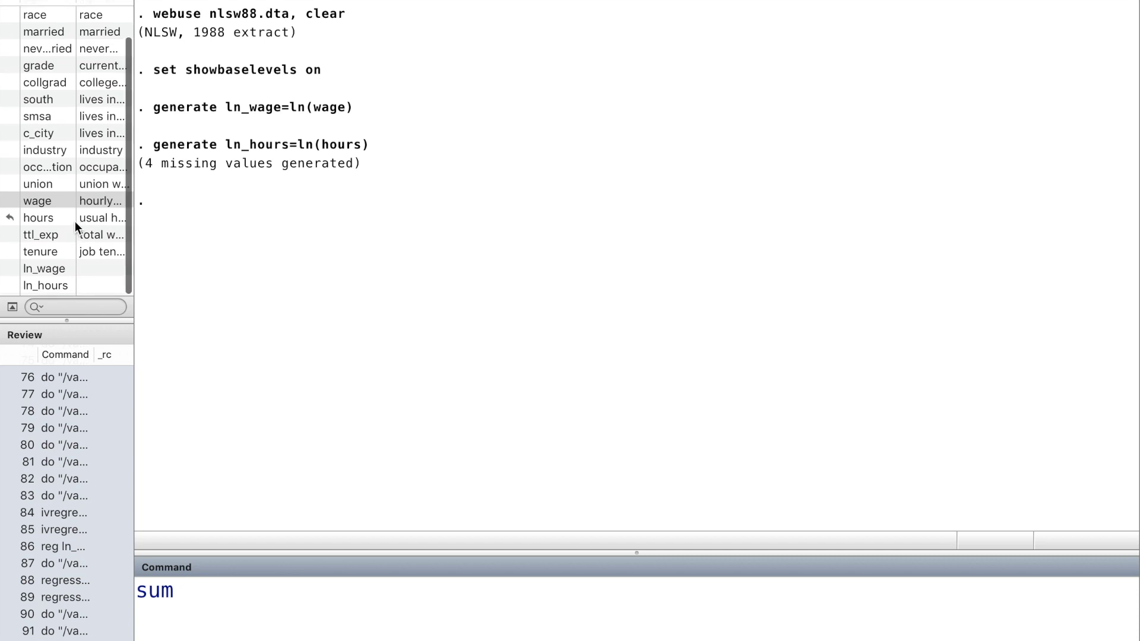
# Step: Summarize ln_hours, ln_wage, married and tenure, picking them from the Variables pane
pyautogui.doubleClick(61, 290)
pyautogui.doubleClick(61, 272)
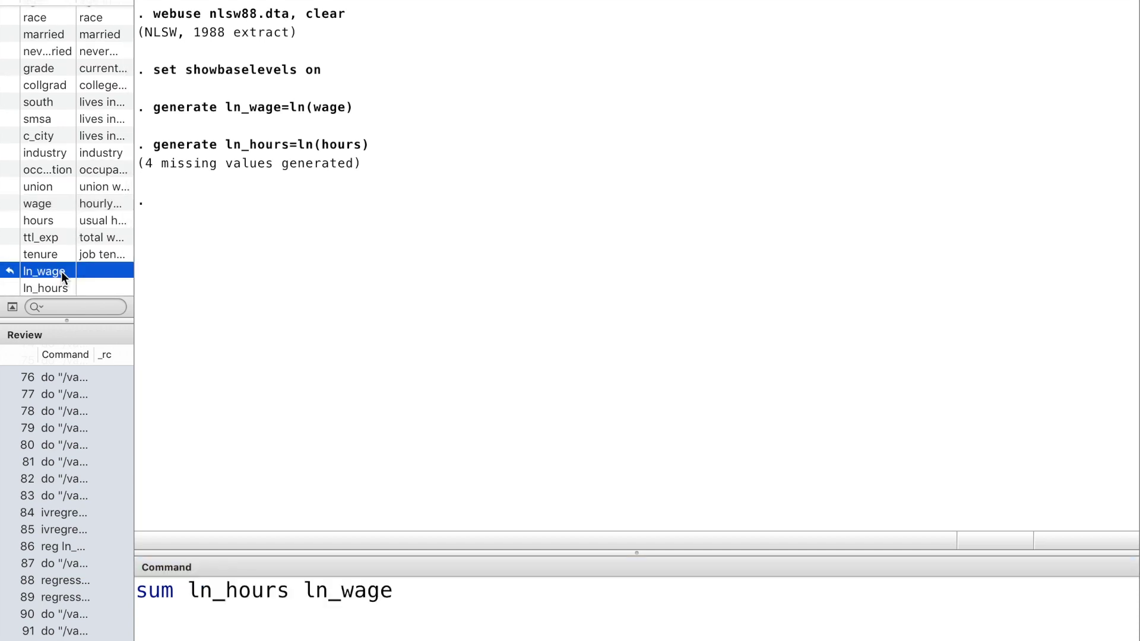
pyautogui.scroll(2, 42, 210)
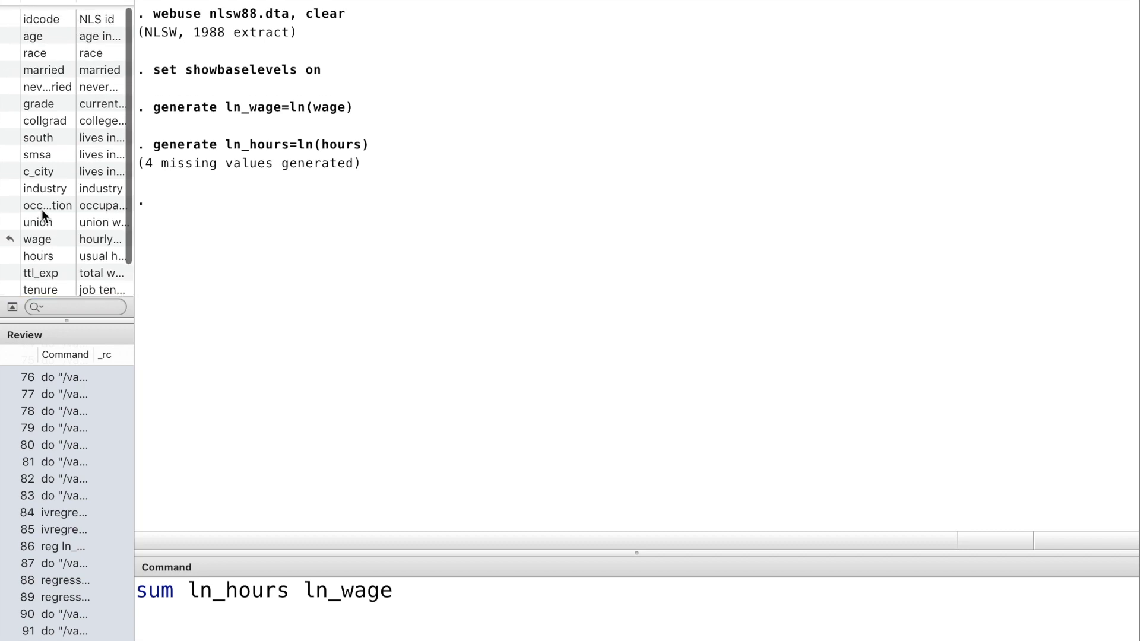
pyautogui.click(50, 62)
pyautogui.doubleClick(50, 62)
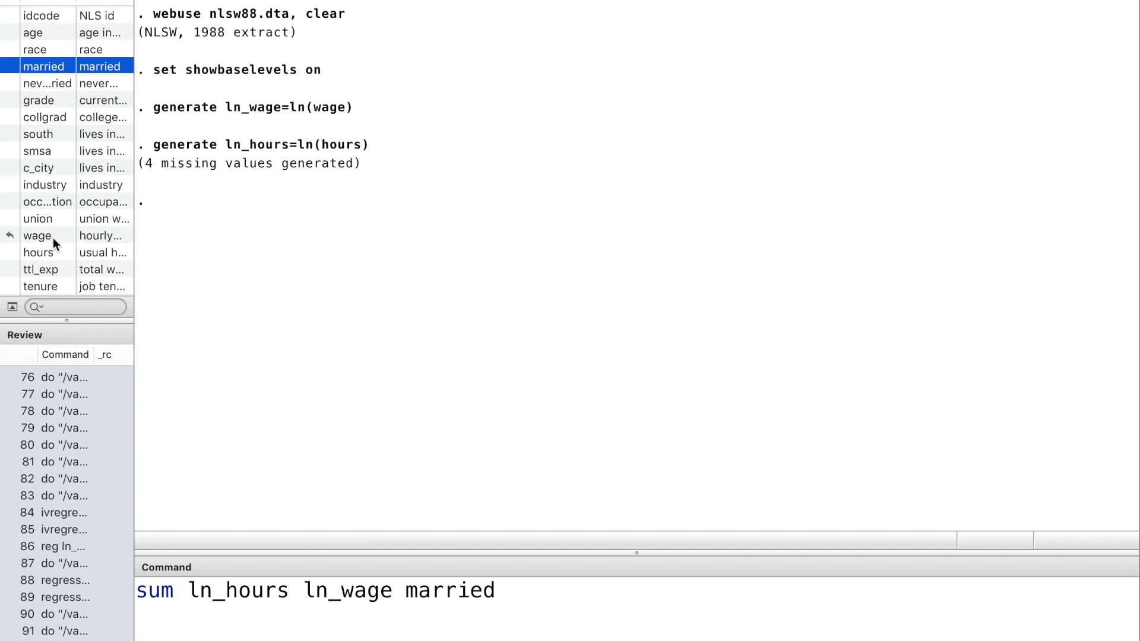
pyautogui.doubleClick(53, 285)
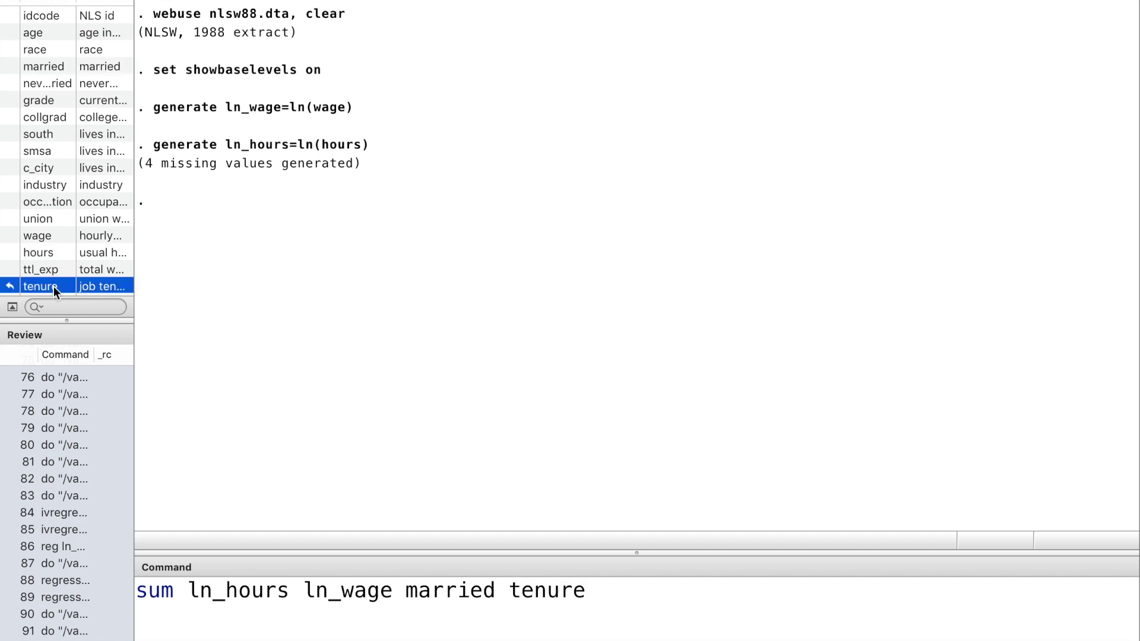
pyautogui.press('Return')
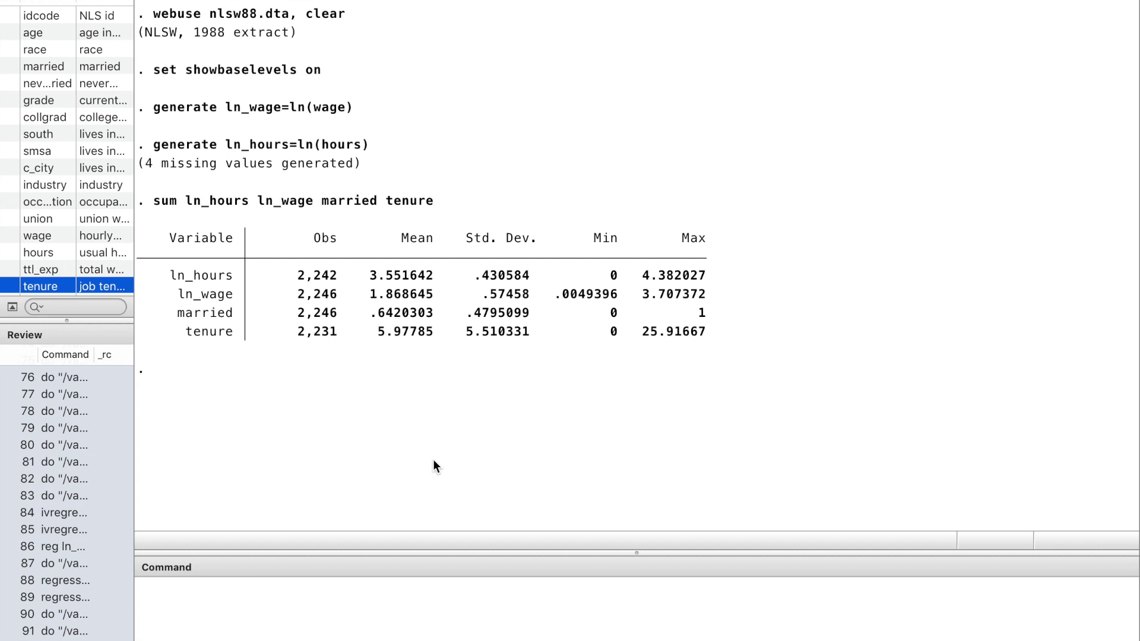
pyautogui.click(217, 589)
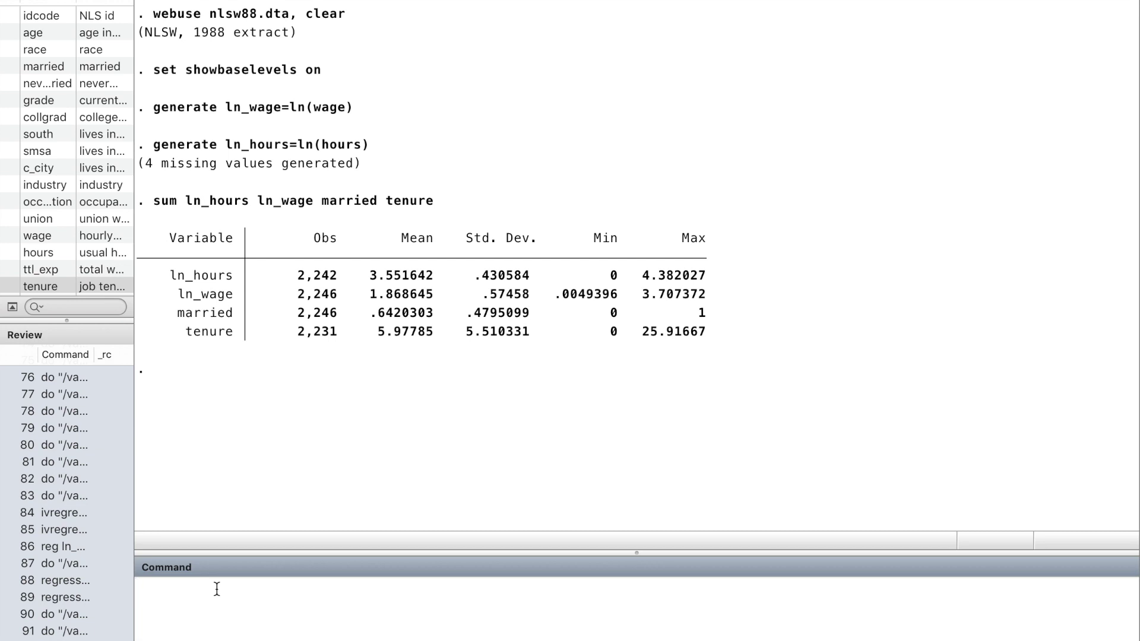
pyautogui.write('regress')
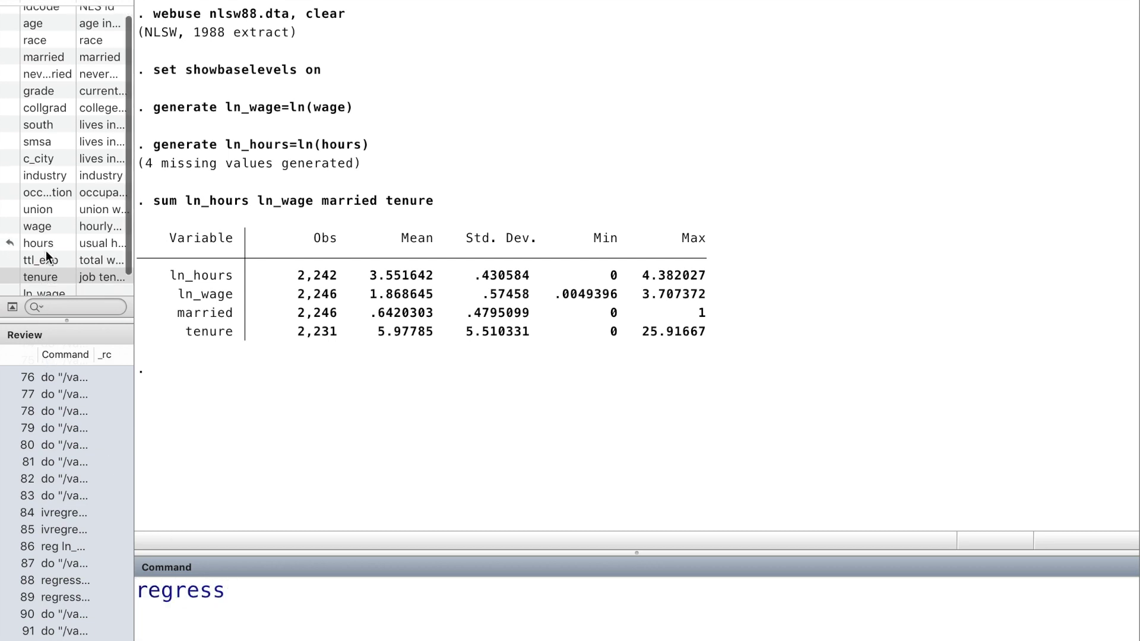
pyautogui.scroll(-1, 46, 251)
pyautogui.scroll(-1, 62, 255)
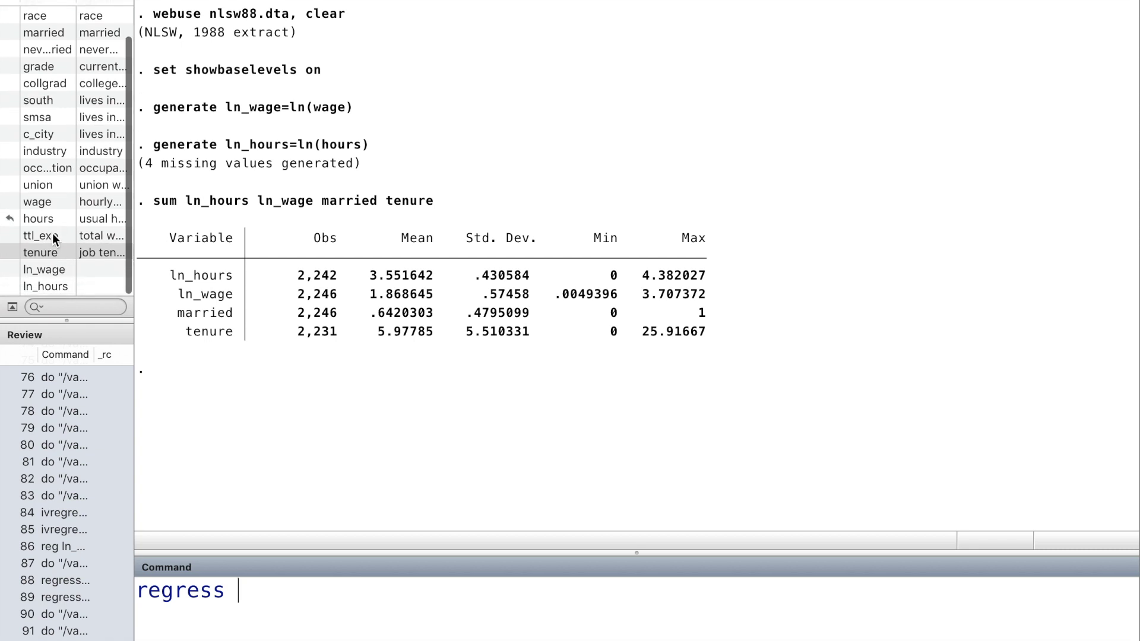
# Step: Regress ln_hours on ln_wage, i.married and tenure with vce(robust)
pyautogui.doubleClick(63, 287)
pyautogui.doubleClick(53, 271)
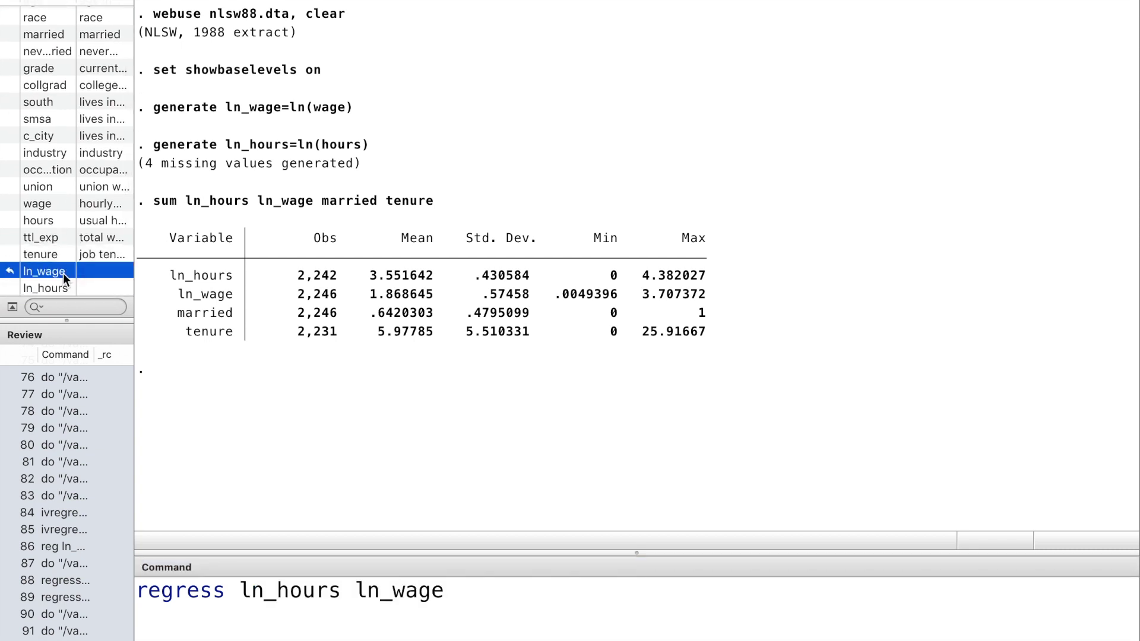
pyautogui.scroll(2, 47, 161)
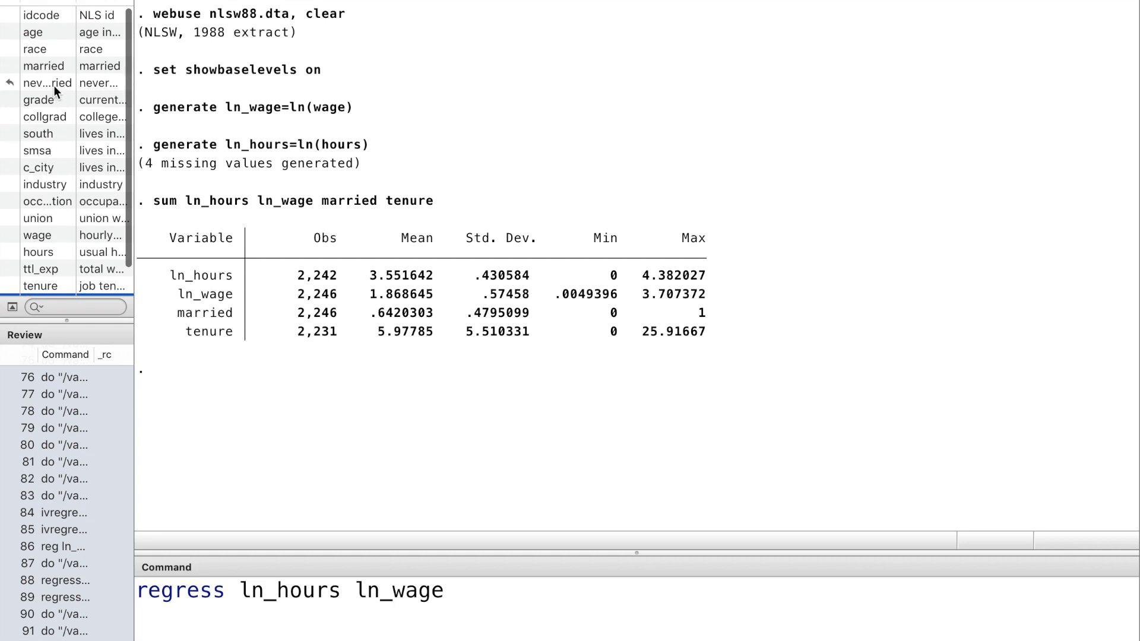
pyautogui.doubleClick(56, 68)
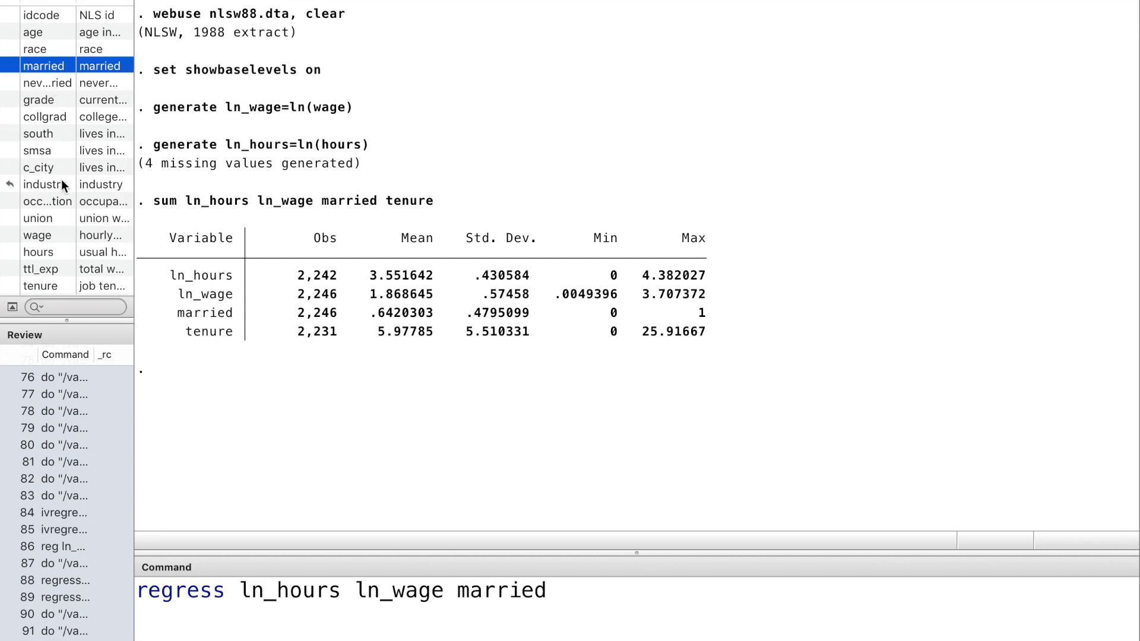
pyautogui.doubleClick(60, 286)
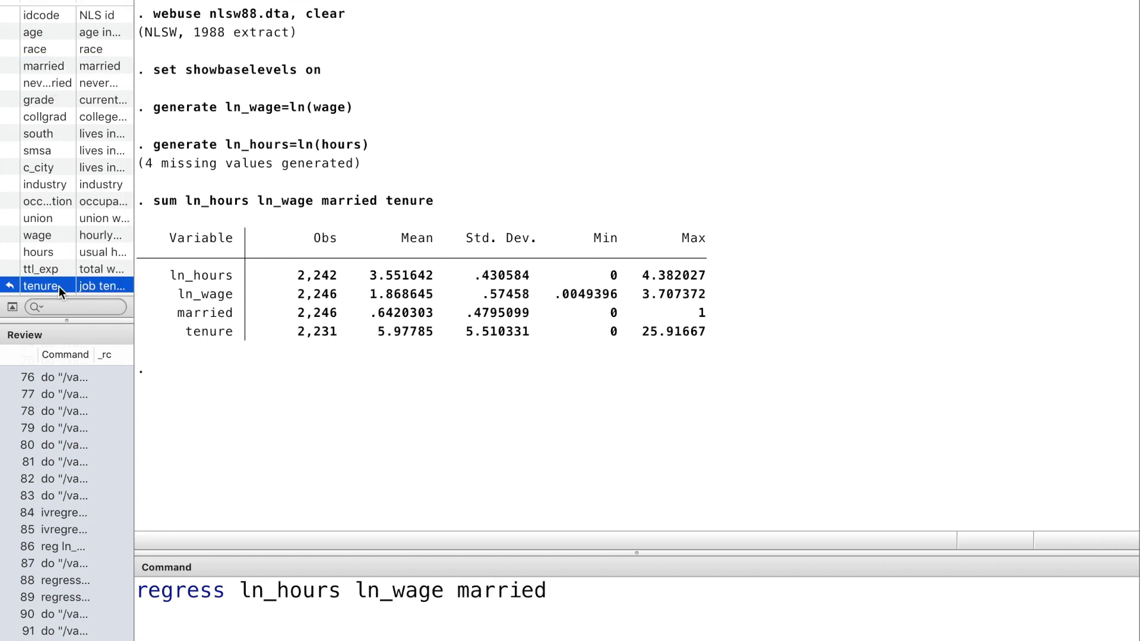
pyautogui.click(458, 592)
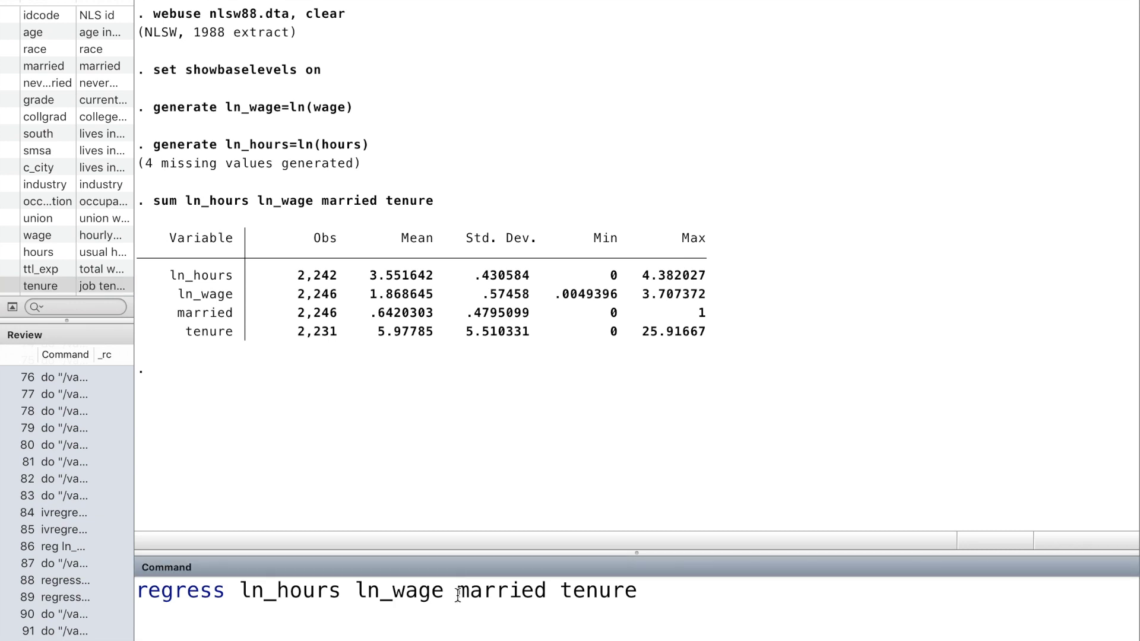
pyautogui.write('i.')
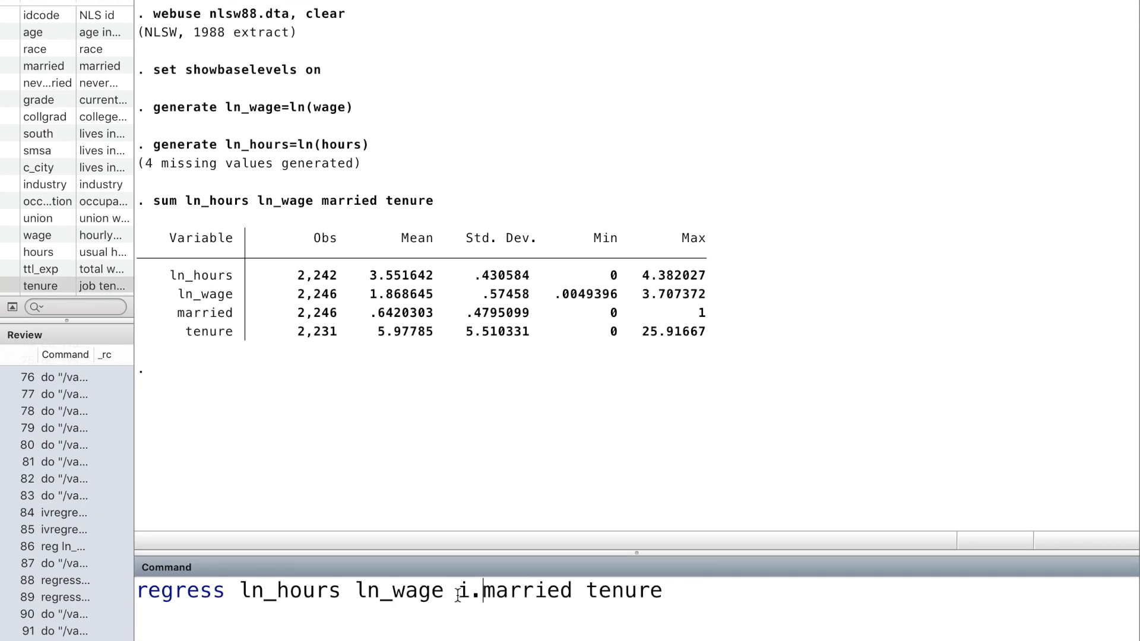
pyautogui.press('Right')
pyautogui.press('Right')
pyautogui.press('Right')
pyautogui.press('Right')
pyautogui.press('Right')
pyautogui.press('Right')
pyautogui.press('Right')
pyautogui.press('Right')
pyautogui.press('Right')
pyautogui.press('Right')
pyautogui.press('Right')
pyautogui.press('Right')
pyautogui.press('Right')
pyautogui.write(', ')
pyautogui.write('vce(')
pyautogui.write('robu')
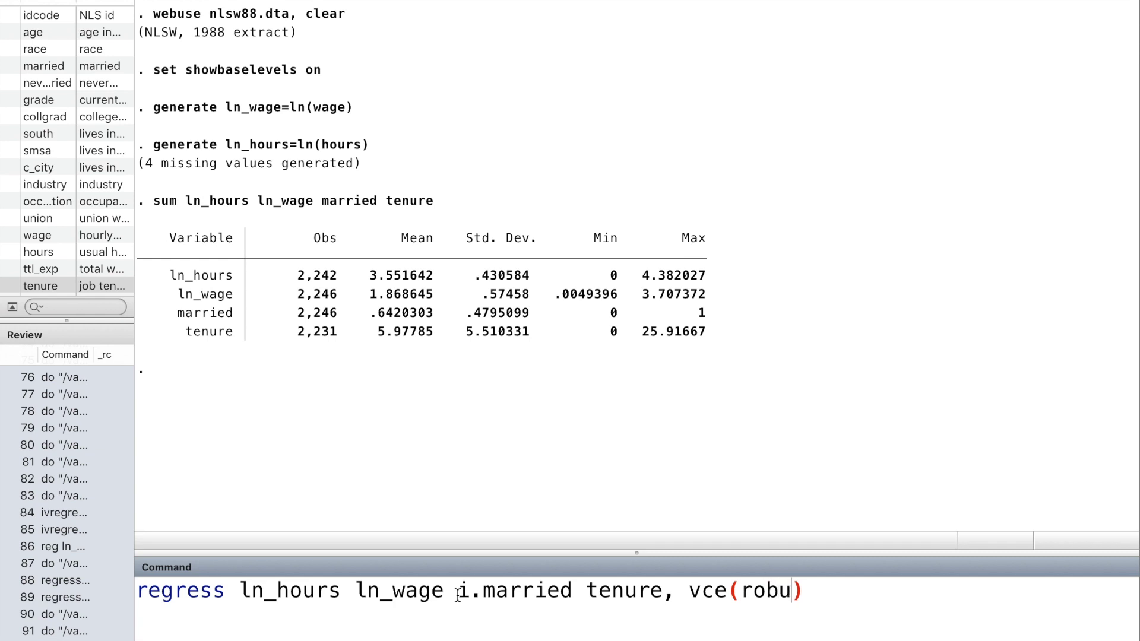
pyautogui.write('st')
pyautogui.press('Return')
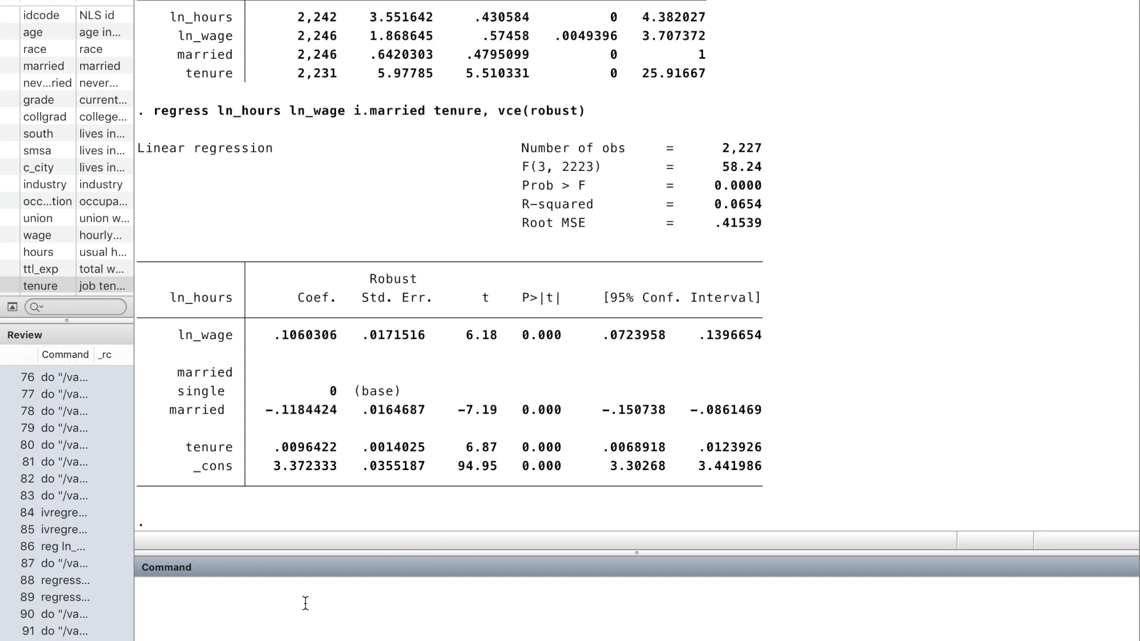
pyautogui.write('esti')
pyautogui.write('mates ')
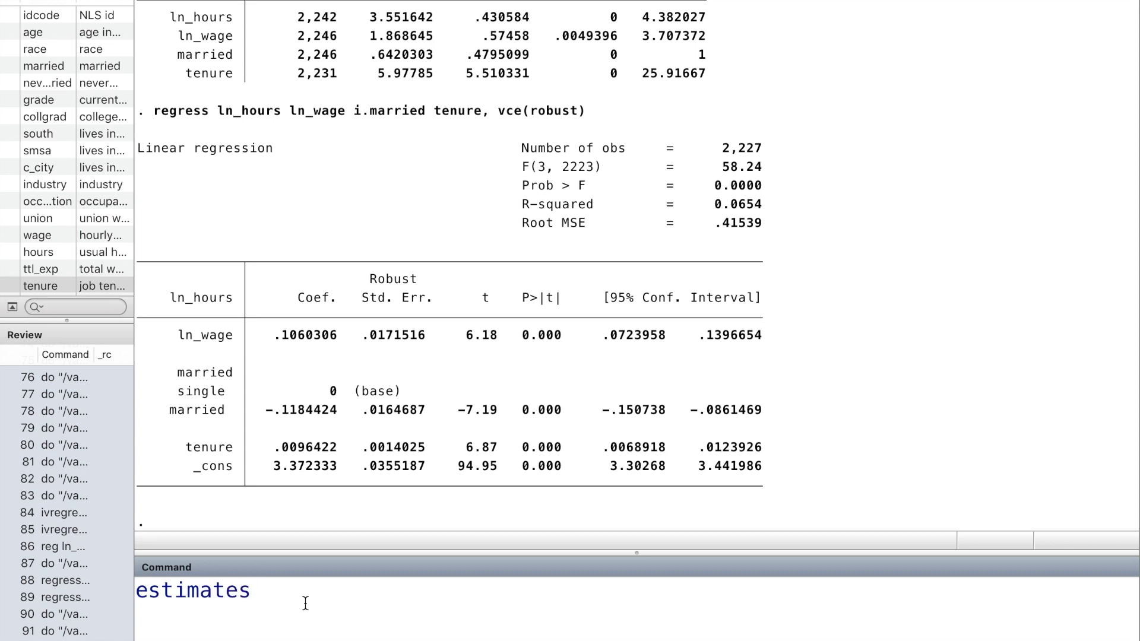
pyautogui.write('store ')
pyautogui.write('model')
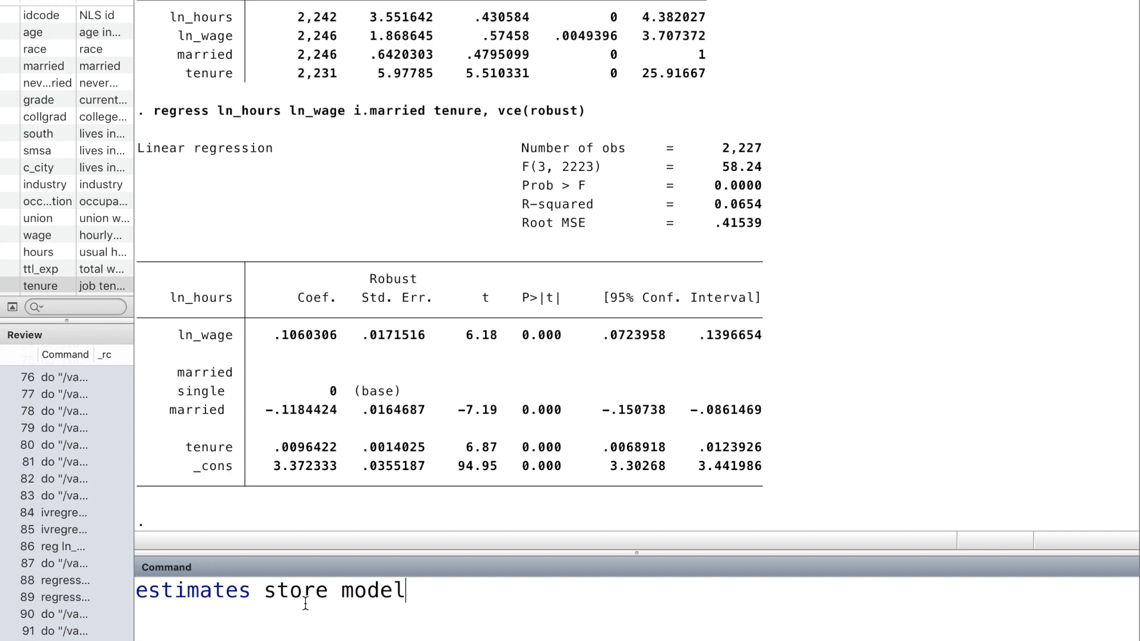
pyautogui.write('_ols')
# Step: Store the robust OLS estimates as model_ols
pyautogui.press('Return')
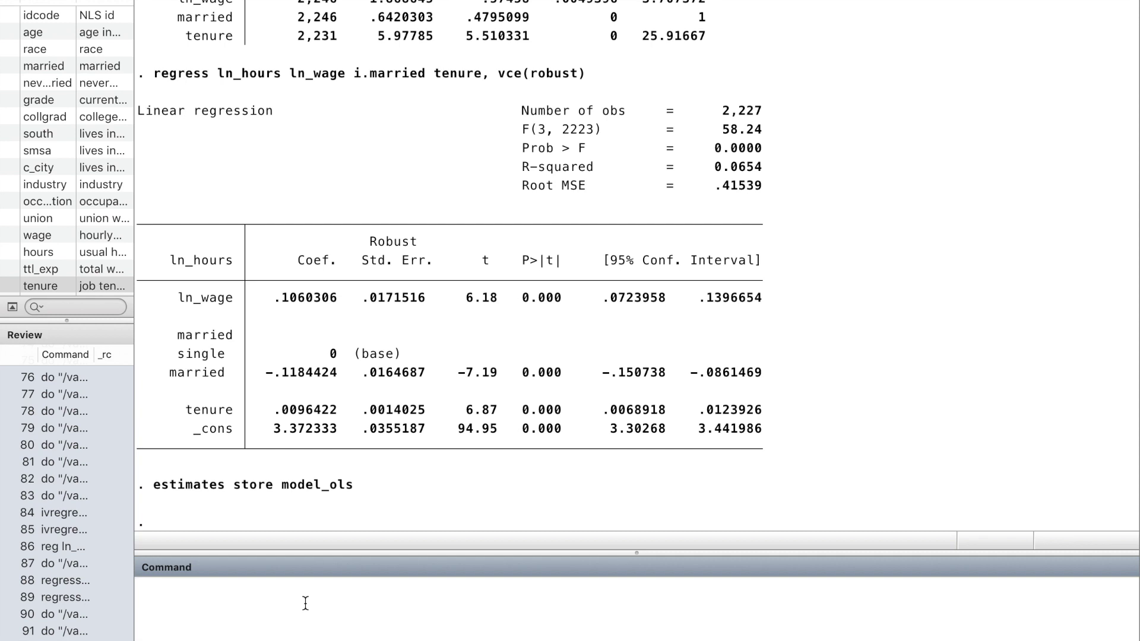
pyautogui.write('ivre')
pyautogui.write('gress ')
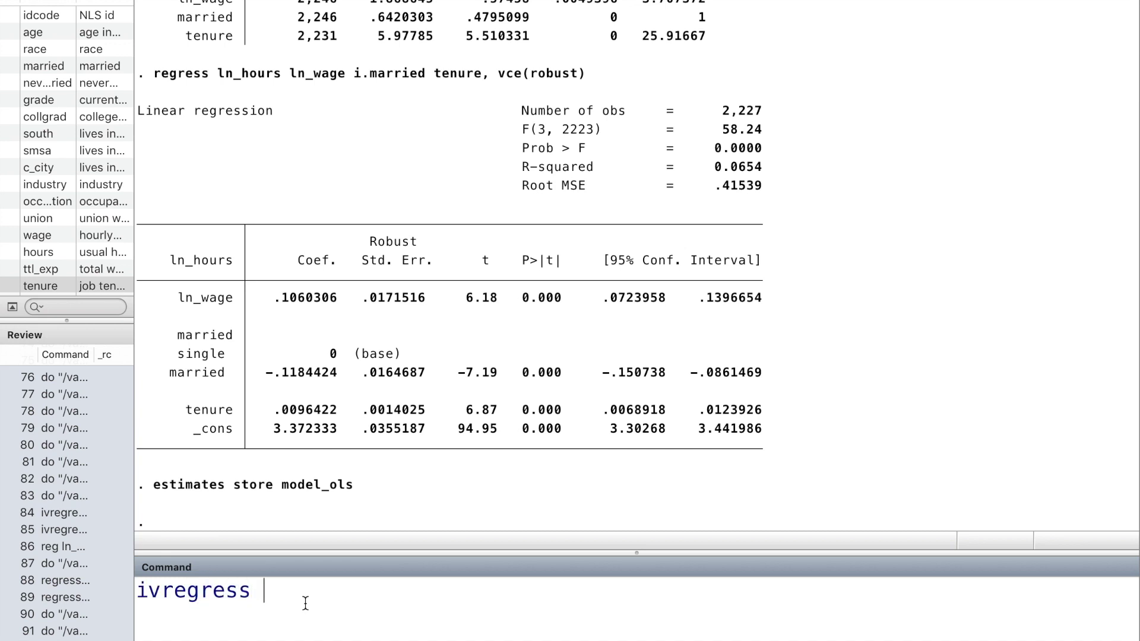
pyautogui.write('2s')
pyautogui.write('ls')
pyautogui.scroll(-3, 47, 260)
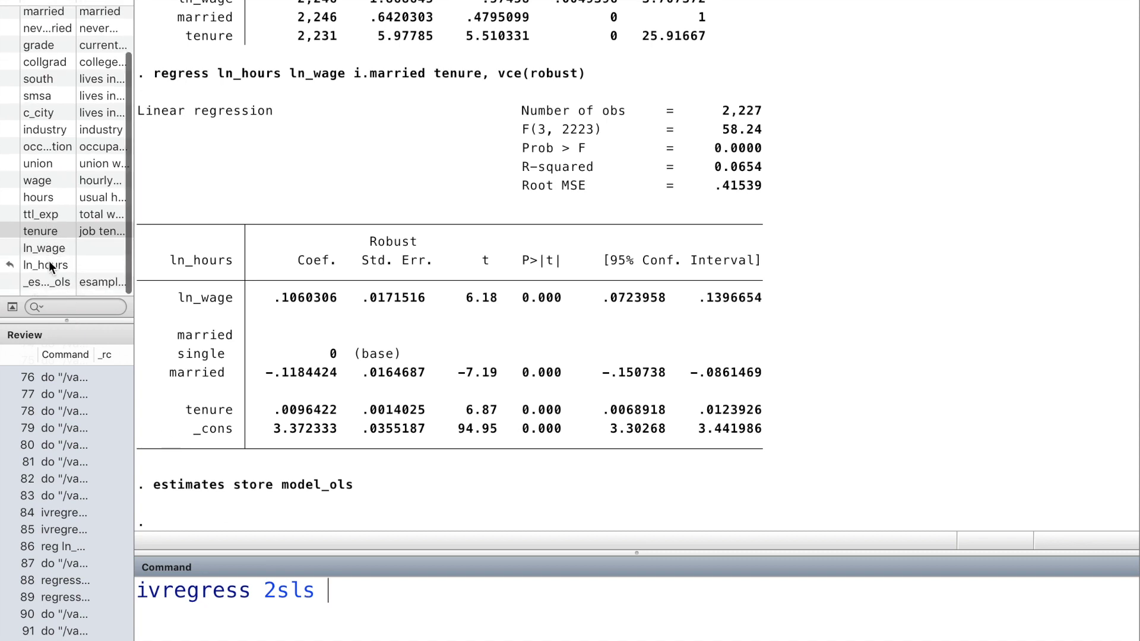
# Step: Build the ivregress 2sls command with ln_hours, i.married, tenure and endogenous ln_wage
pyautogui.doubleClick(49, 271)
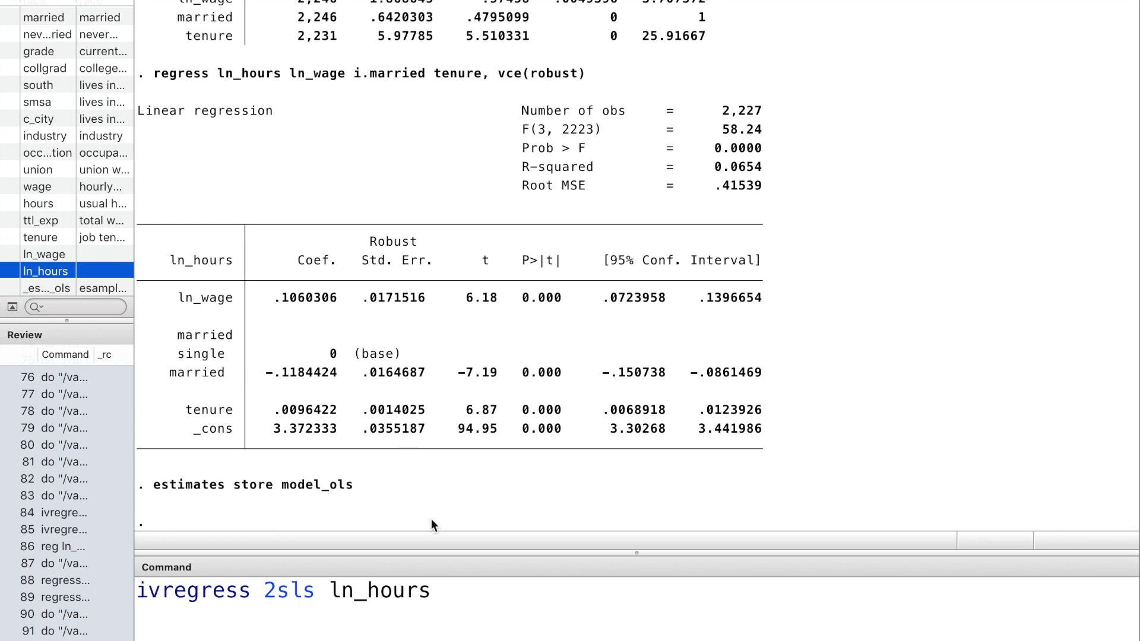
pyautogui.click(466, 590)
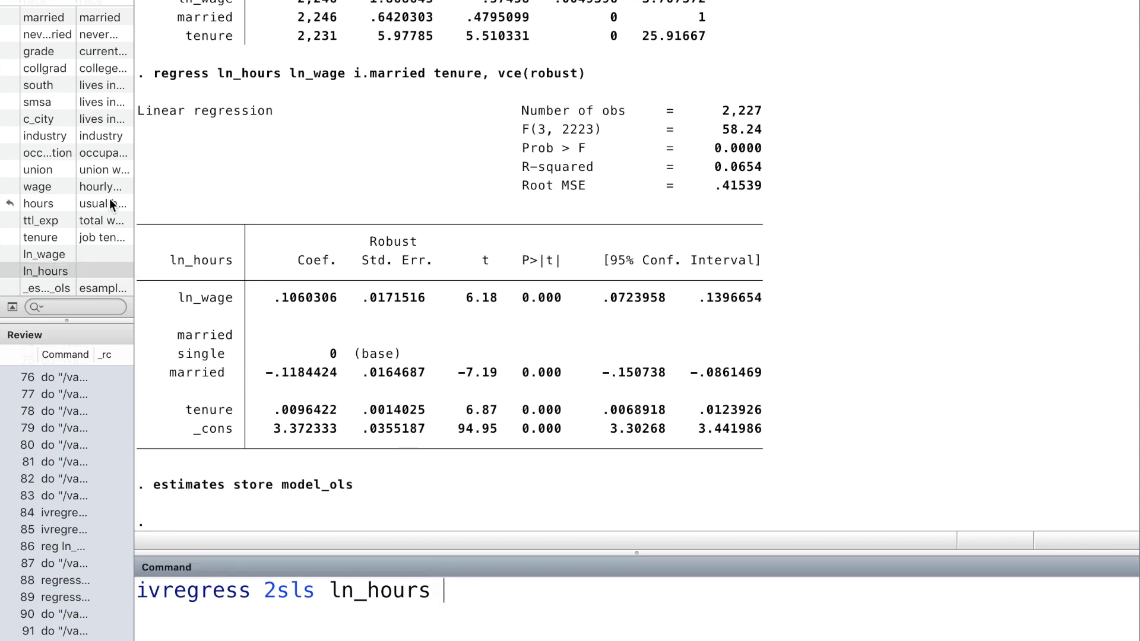
pyautogui.scroll(1, 39, 124)
pyautogui.scroll(2, 49, 81)
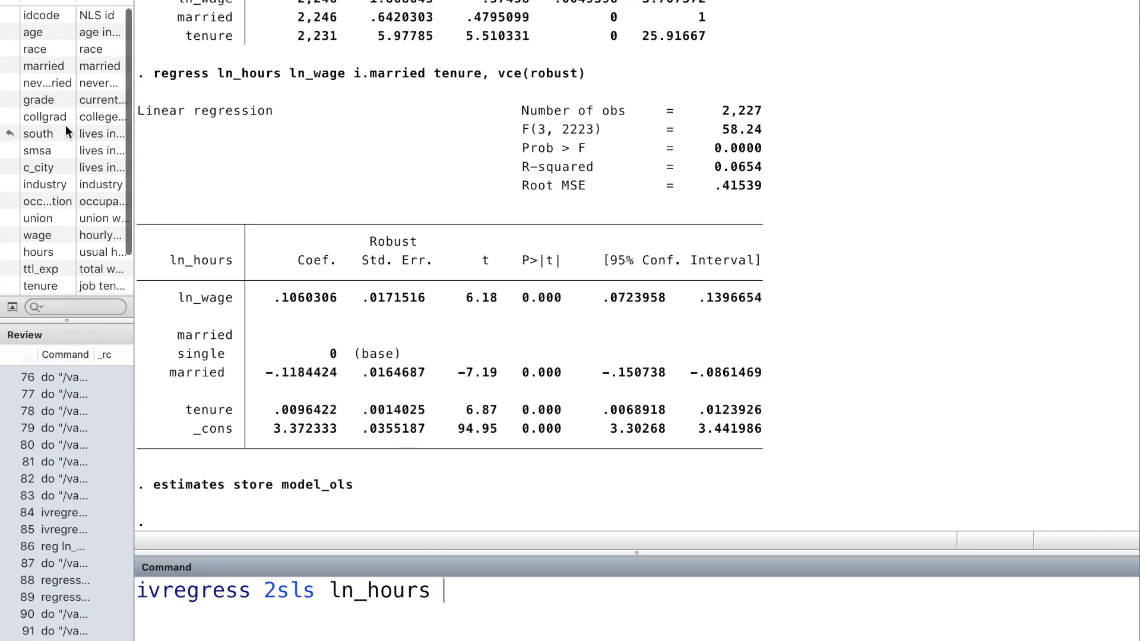
pyautogui.write('i.')
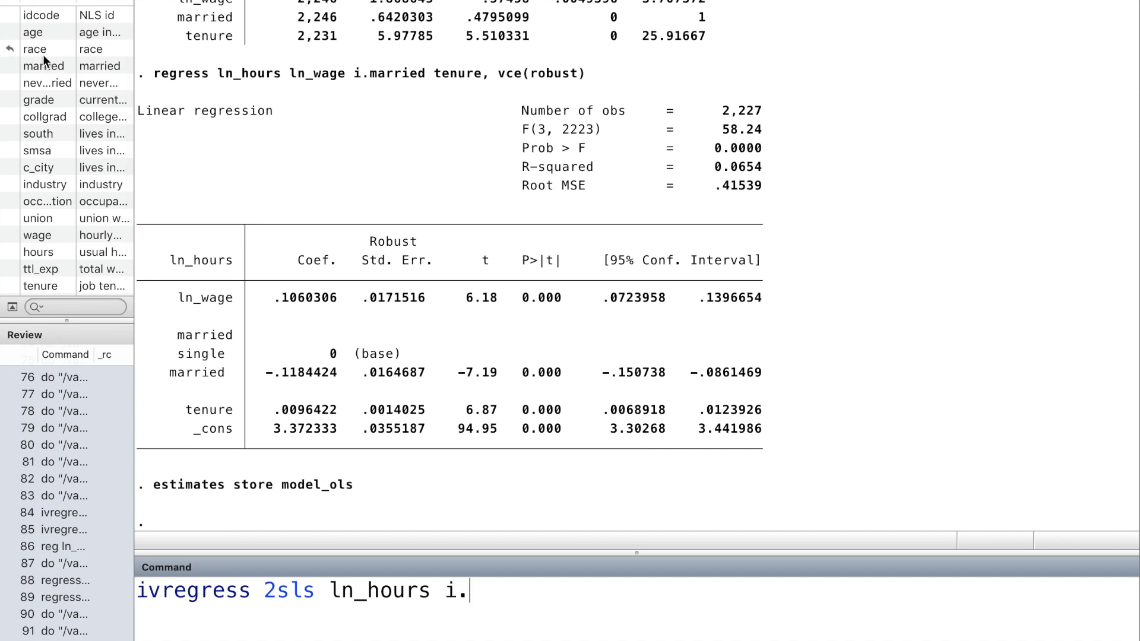
pyautogui.doubleClick(49, 66)
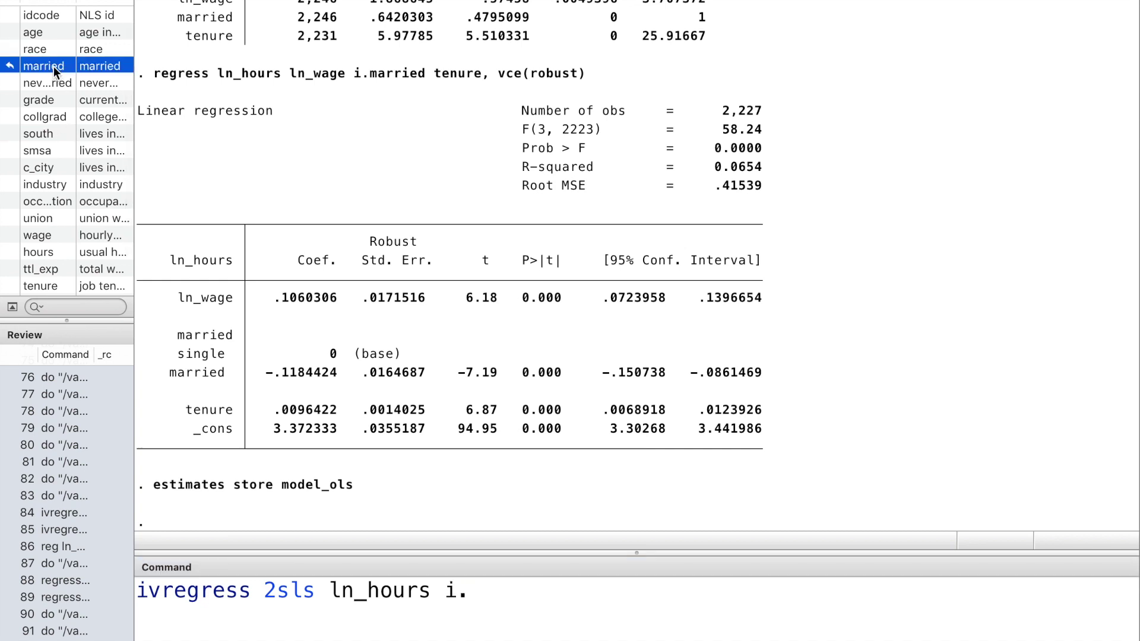
pyautogui.click(682, 609)
pyautogui.scroll(-3, 41, 216)
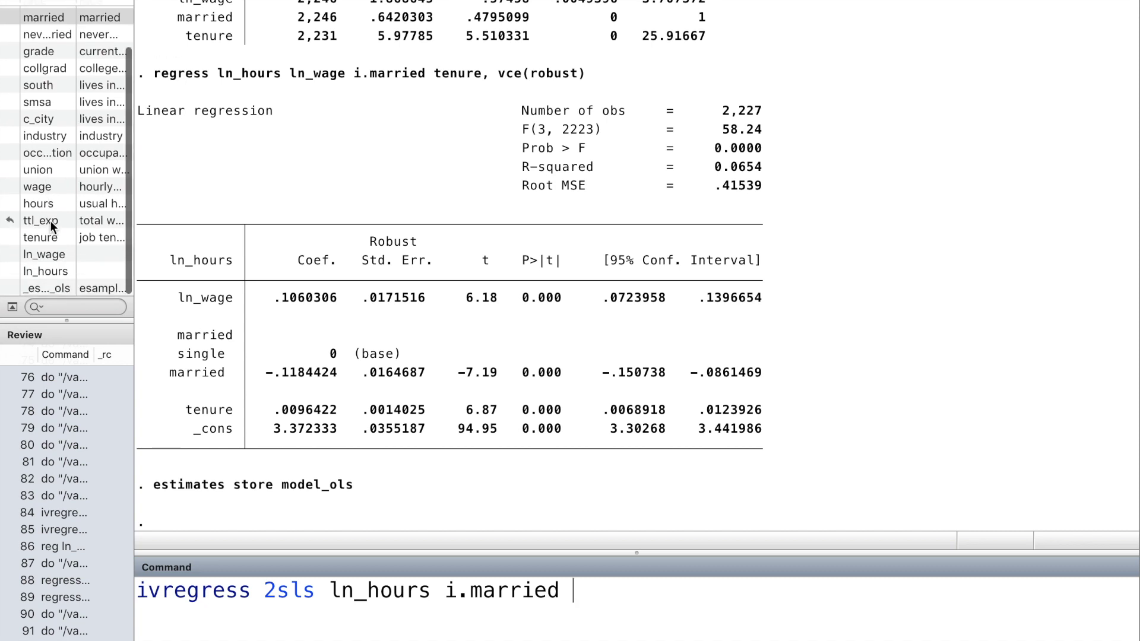
pyautogui.doubleClick(57, 241)
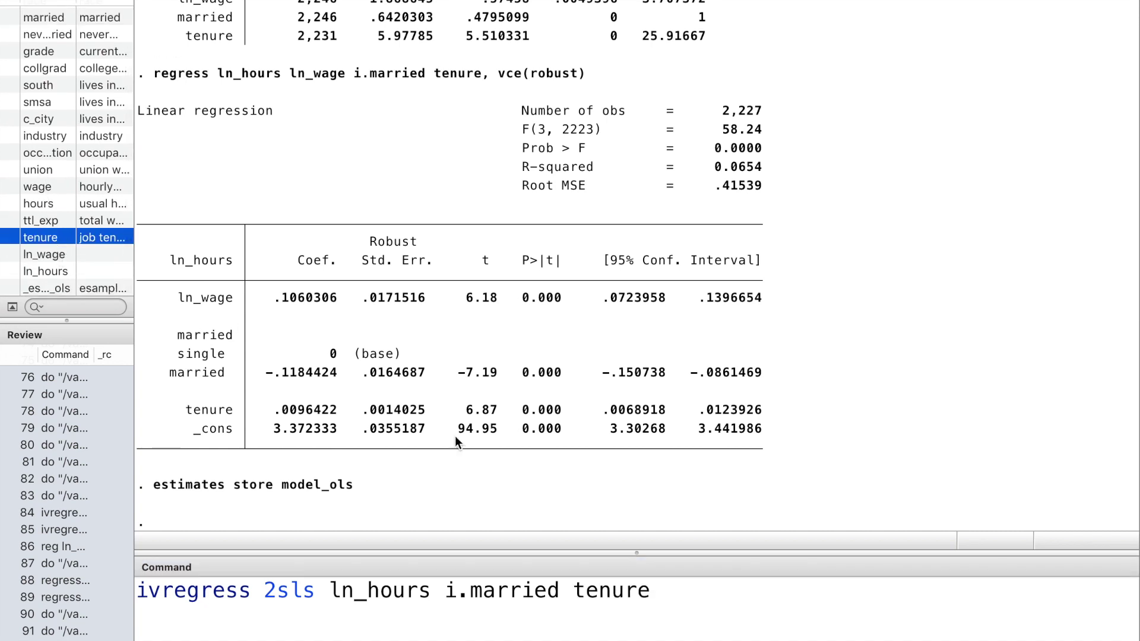
pyautogui.doubleClick(55, 256)
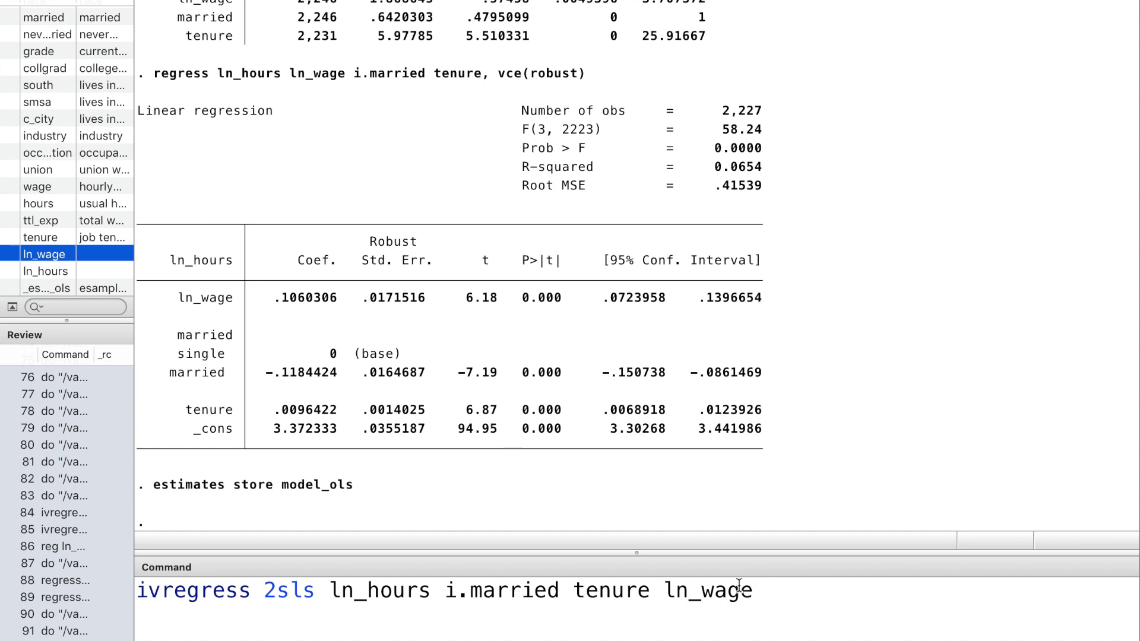
pyautogui.click(663, 590)
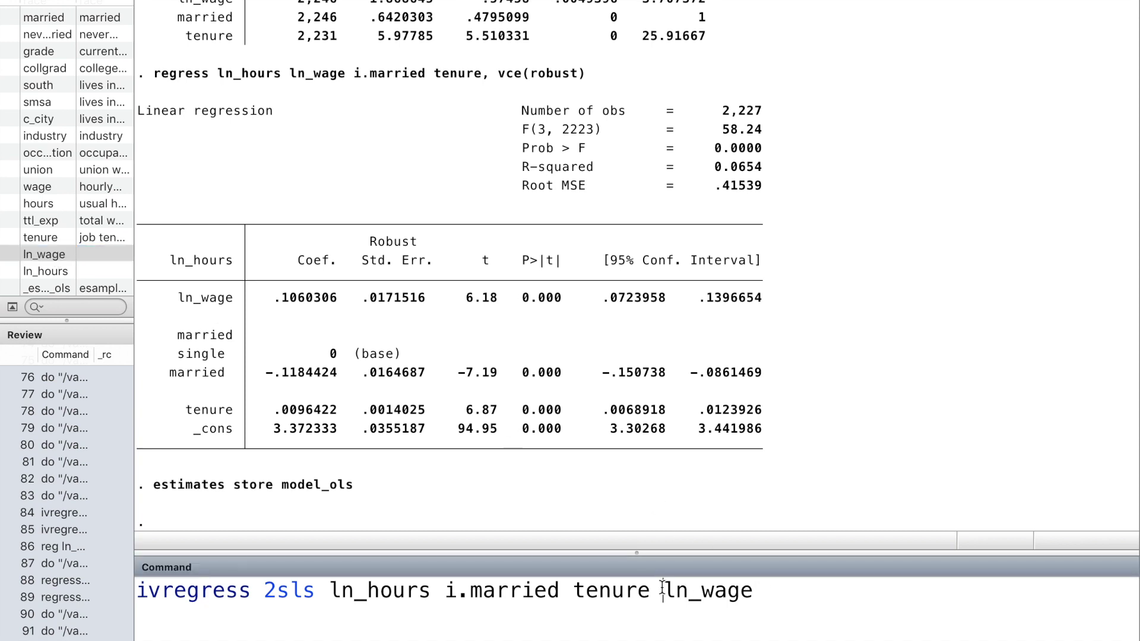
pyautogui.write('(')
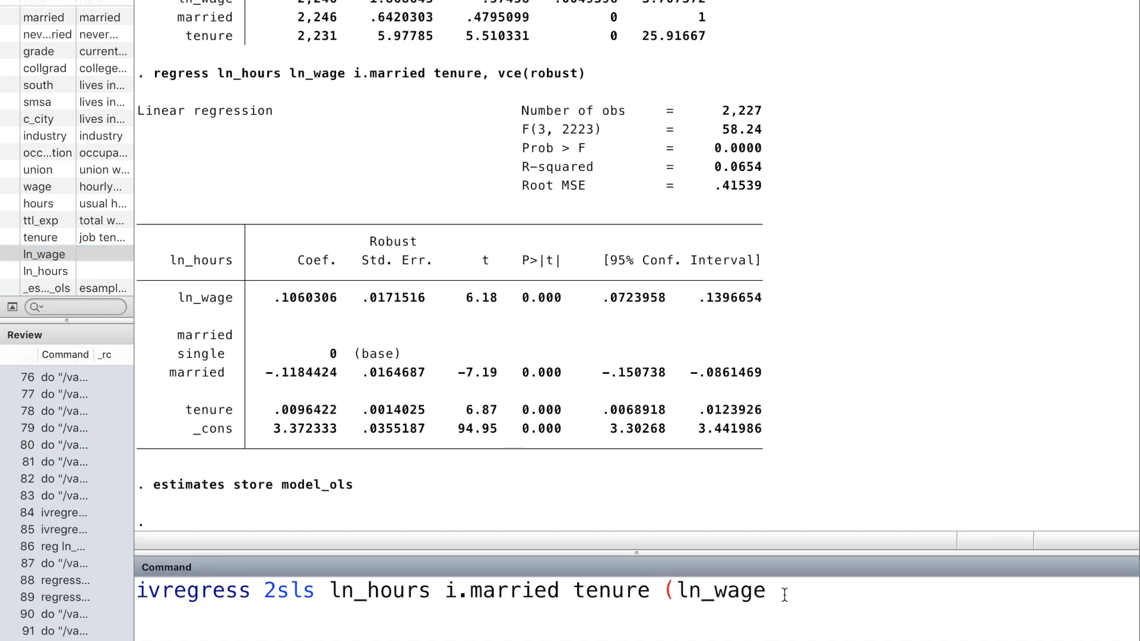
# Step: Add instruments i.union and grade with vce(robust) and run the 2SLS regression
pyautogui.click(791, 589)
pyautogui.write('=')
pyautogui.doubleClick(56, 169)
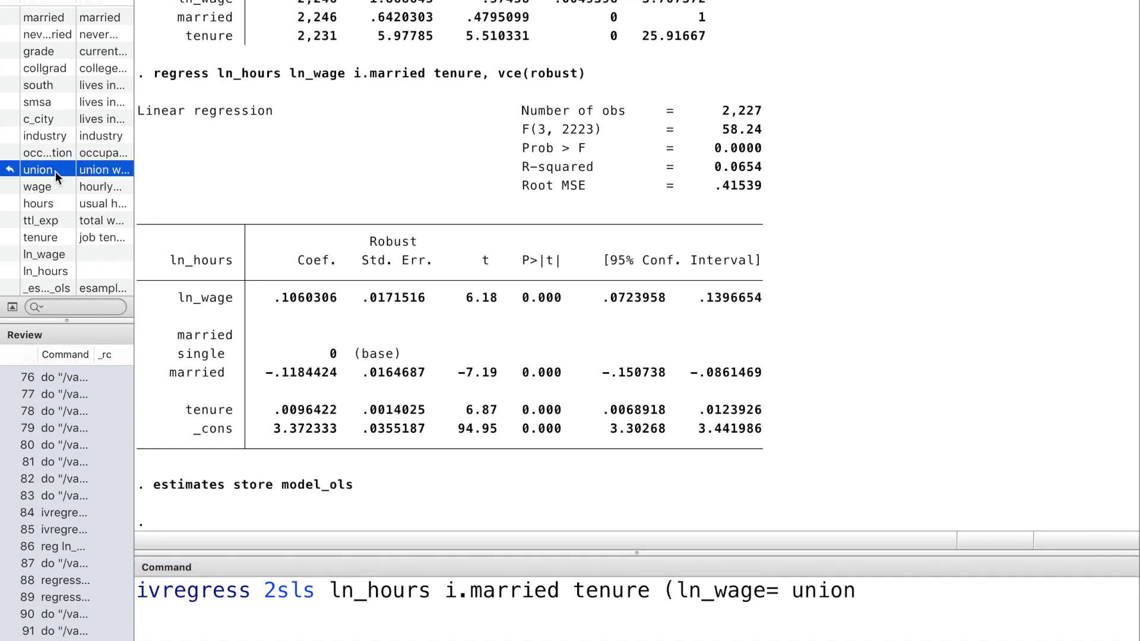
pyautogui.click(792, 596)
pyautogui.write('i.')
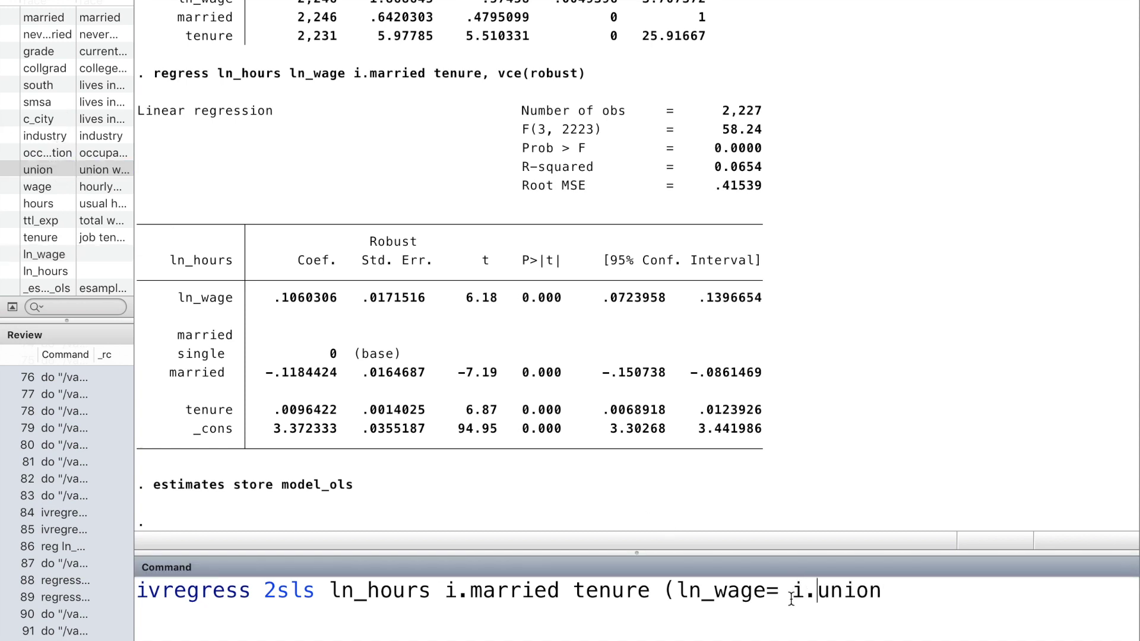
pyautogui.click(969, 596)
pyautogui.click(49, 55)
pyautogui.doubleClick(49, 56)
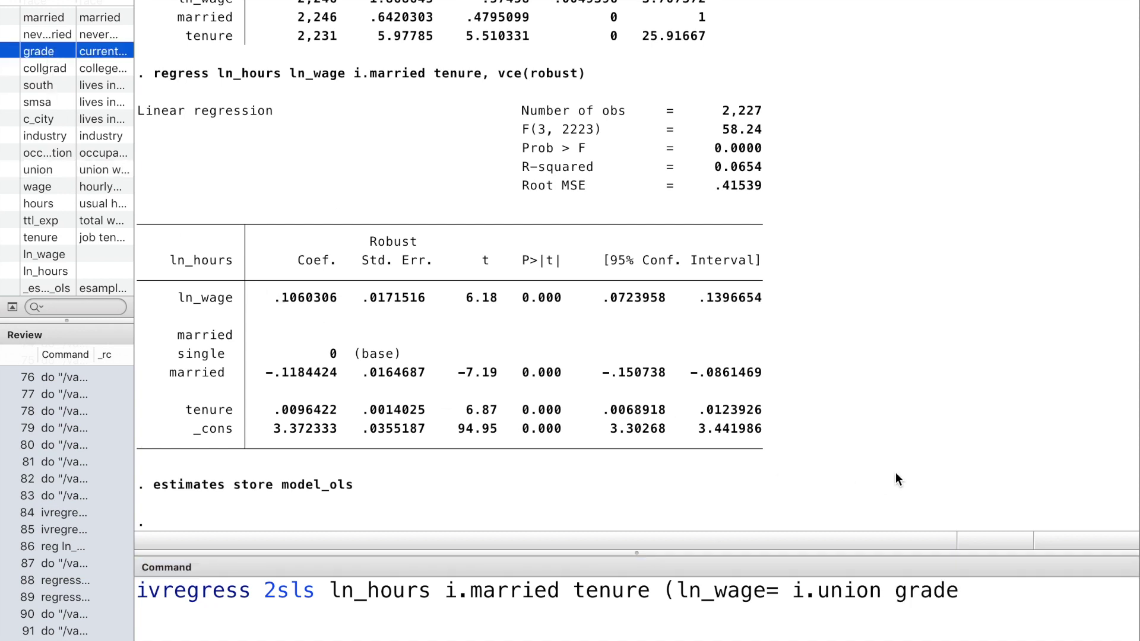
pyautogui.write(')')
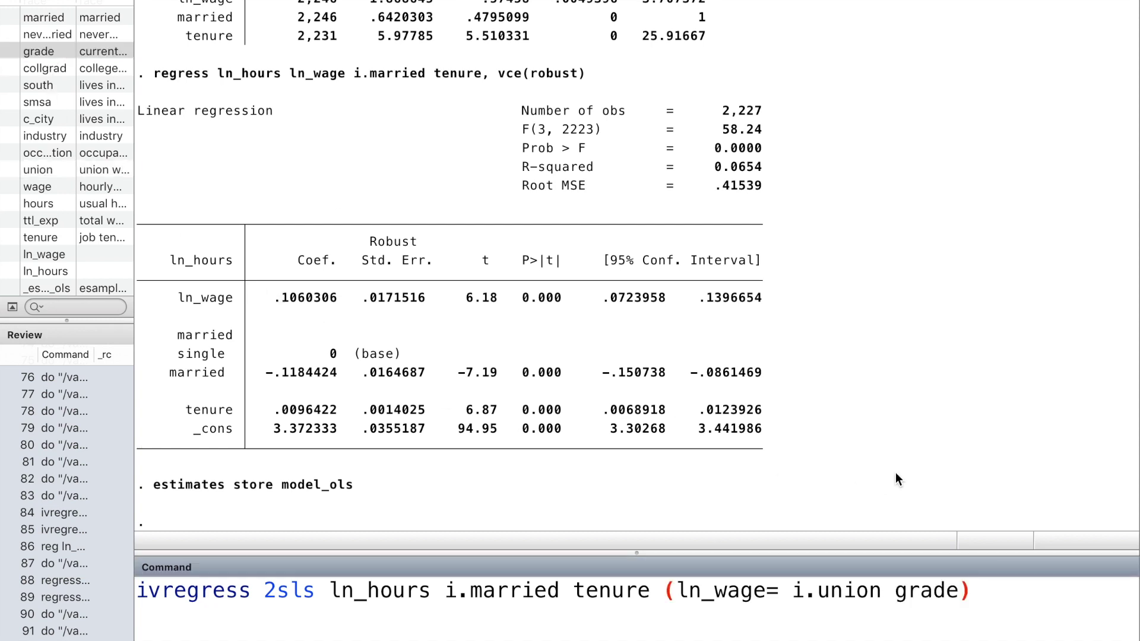
pyautogui.write(',')
pyautogui.write(' vce(')
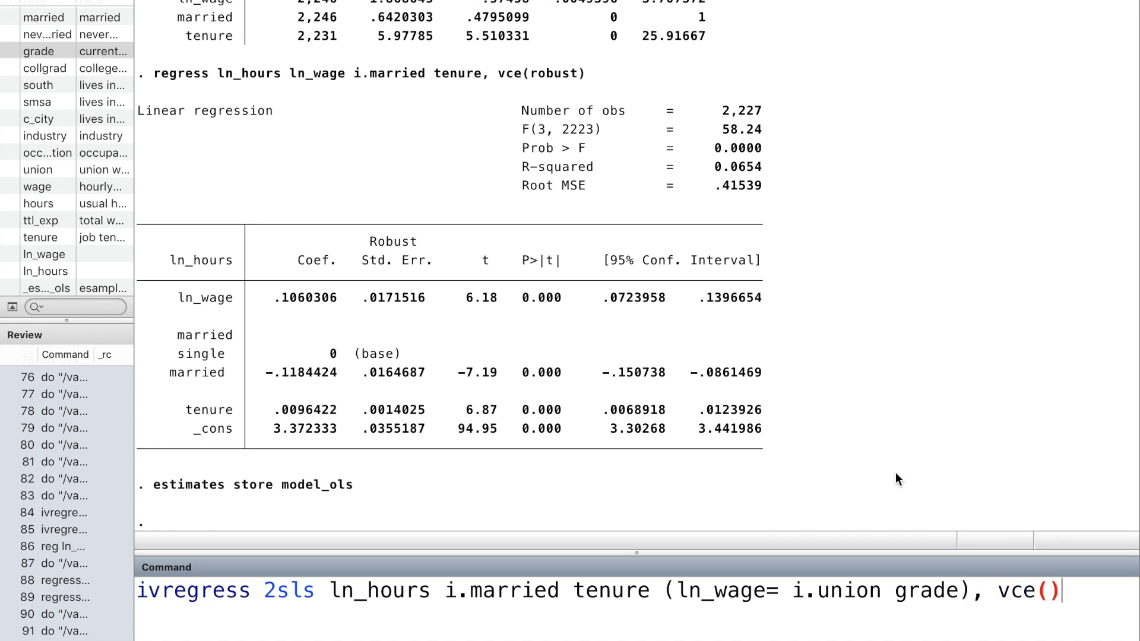
pyautogui.write('robus')
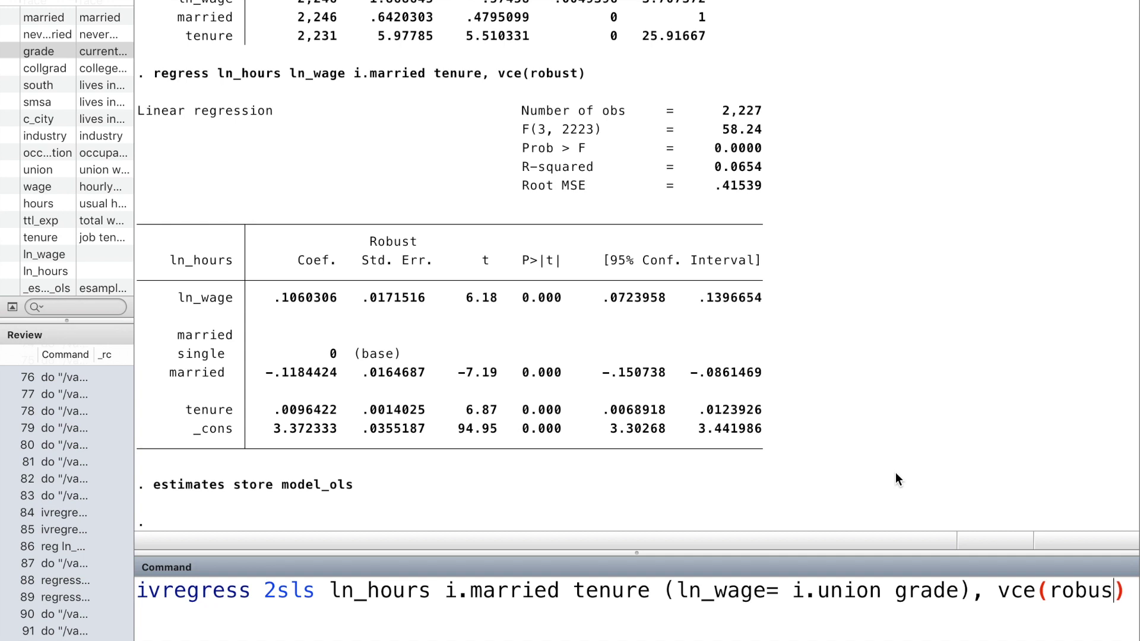
pyautogui.write('t')
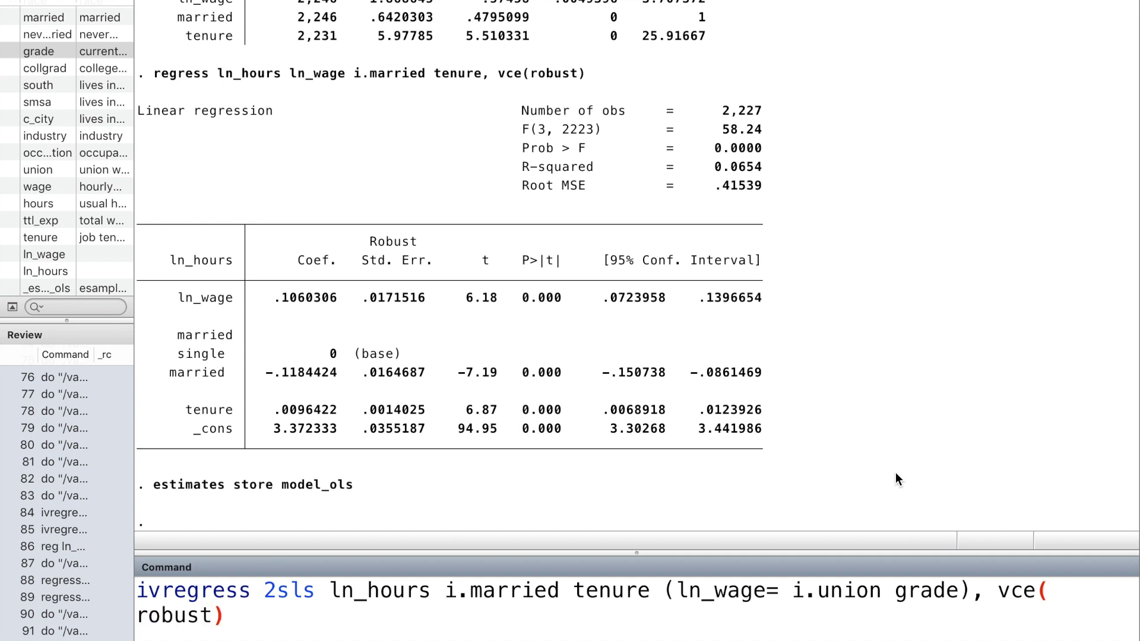
pyautogui.press('Return')
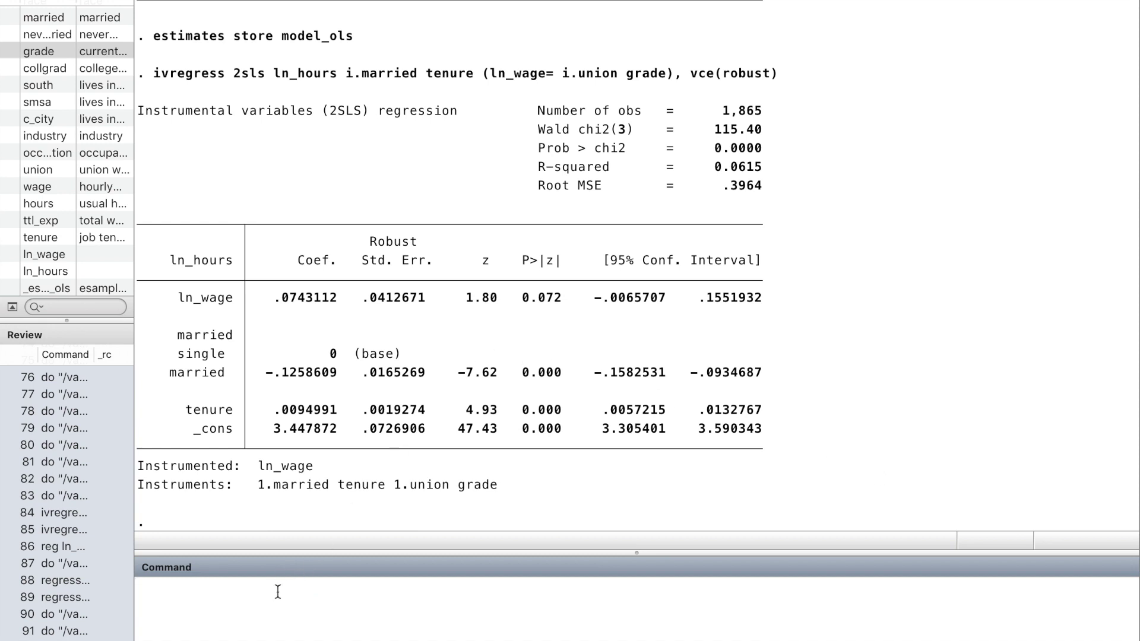
pyautogui.press('pageup')
pyautogui.write('f')
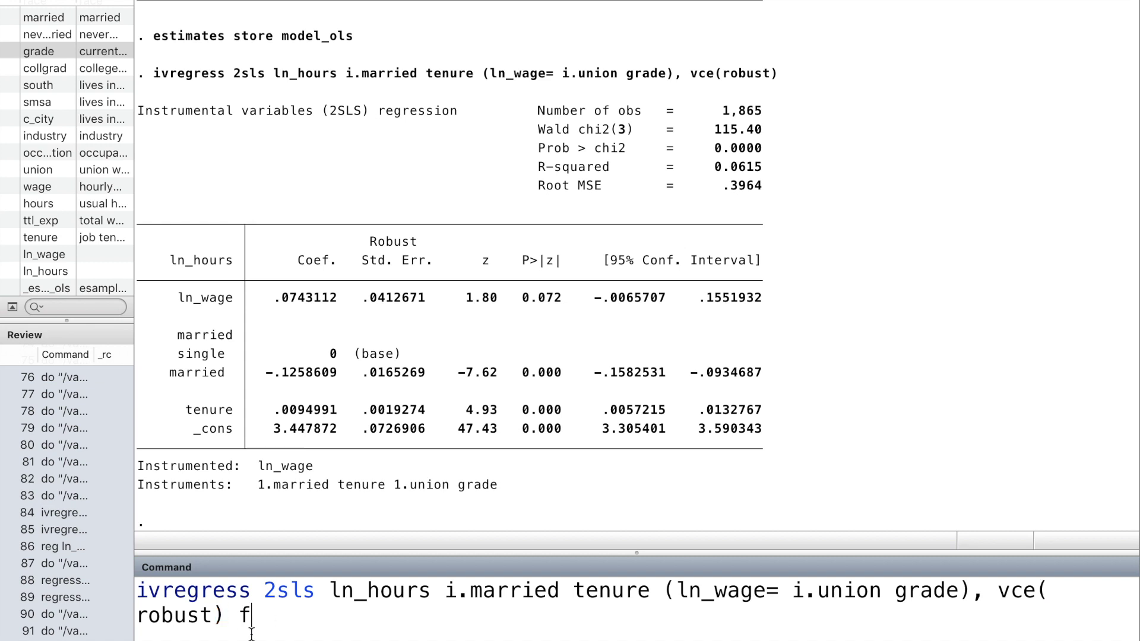
pyautogui.write('irst')
# Step: Rerun the 2SLS regression with the first option to show first-stage results
pyautogui.press('Return')
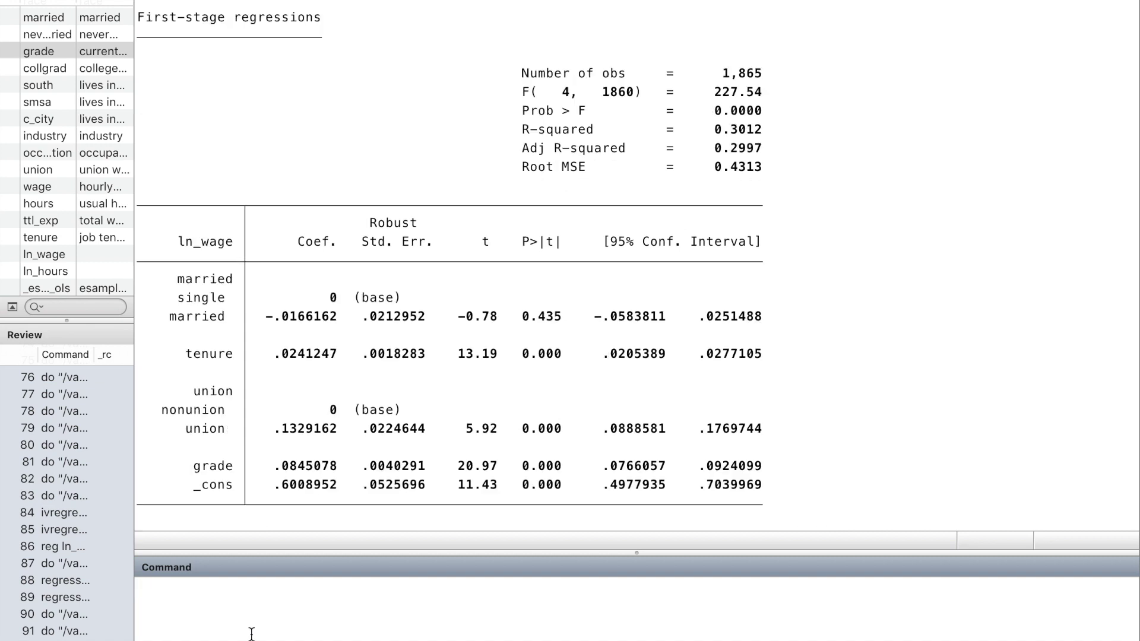
pyautogui.scroll(5, 568, 287)
pyautogui.scroll(4, 569, 287)
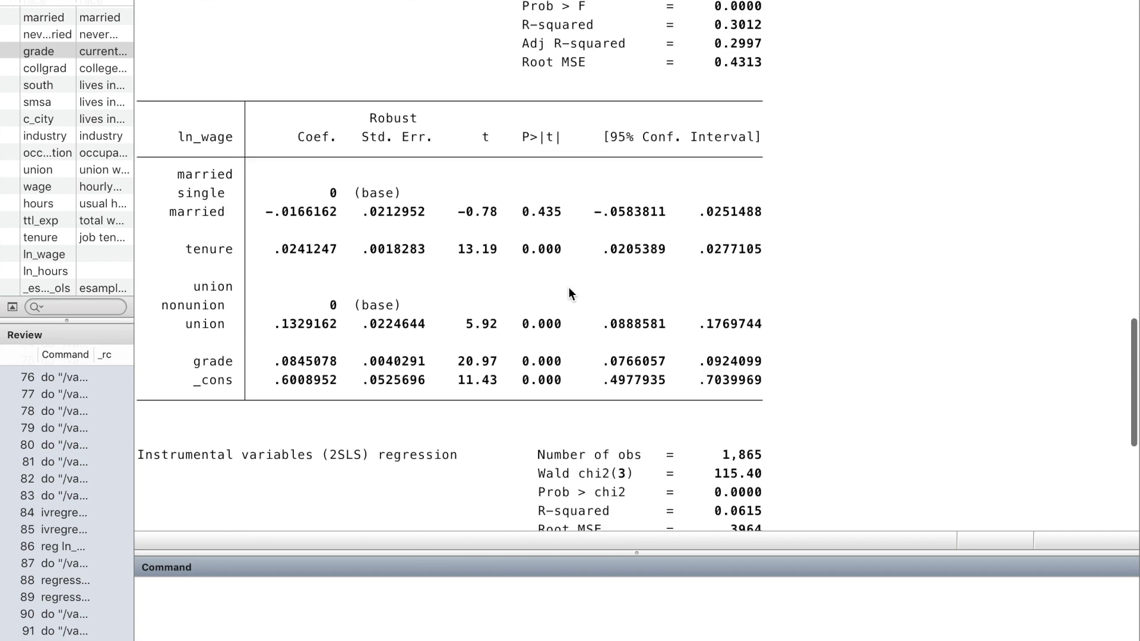
pyautogui.scroll(5, 568, 288)
pyautogui.scroll(2, 416, 243)
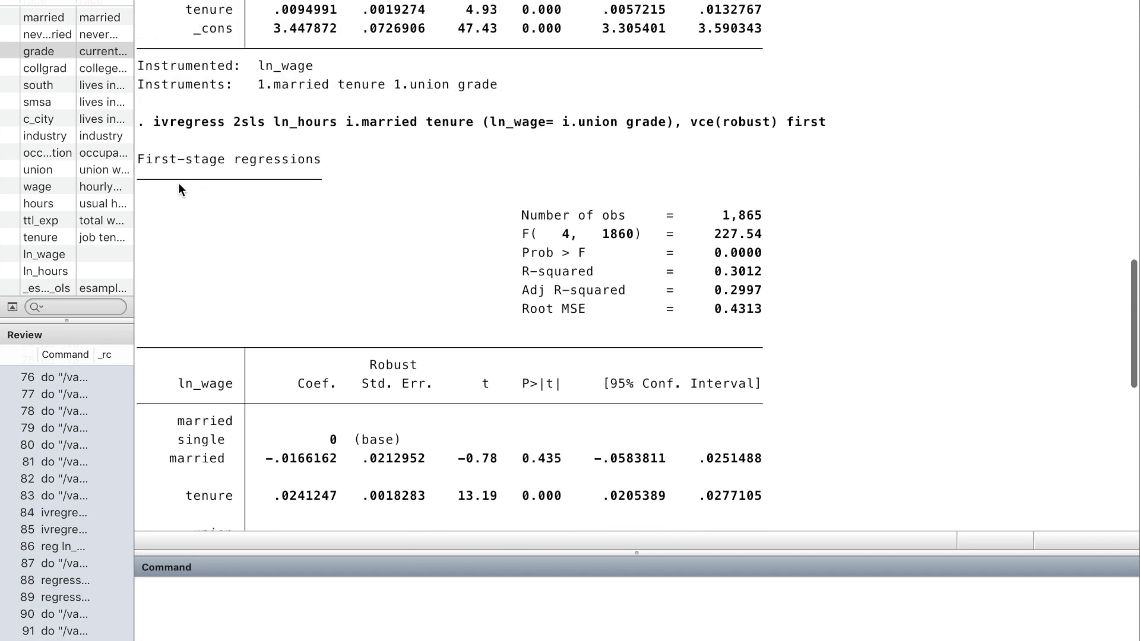
pyautogui.scroll(-4, 369, 291)
pyautogui.scroll(-2, 369, 292)
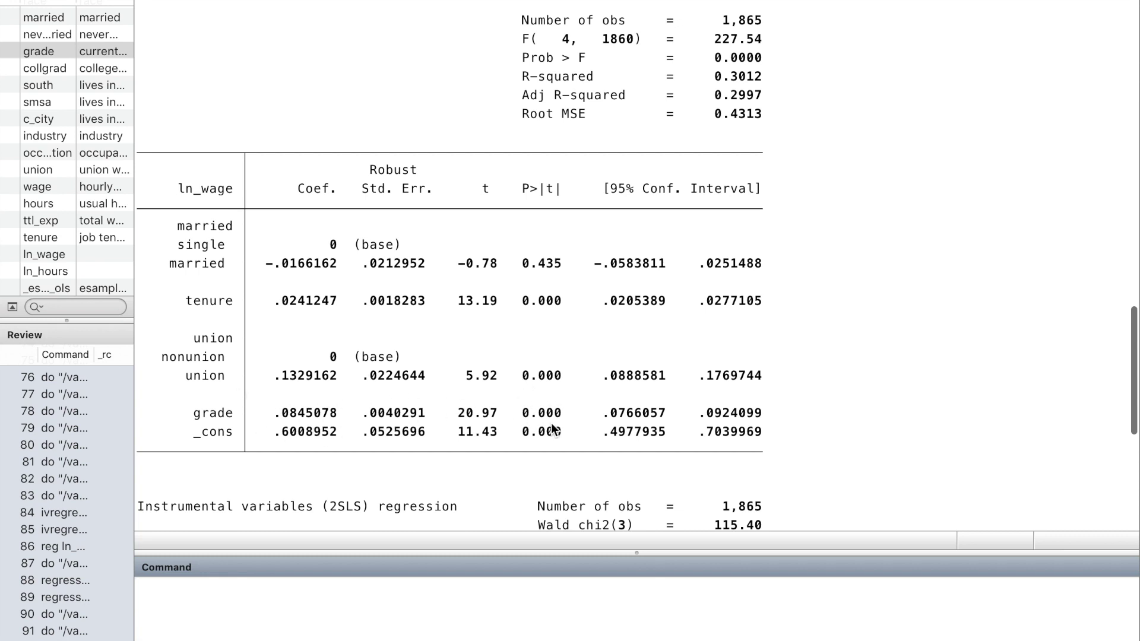
pyautogui.scroll(-2, 566, 406)
pyautogui.scroll(-3, 566, 406)
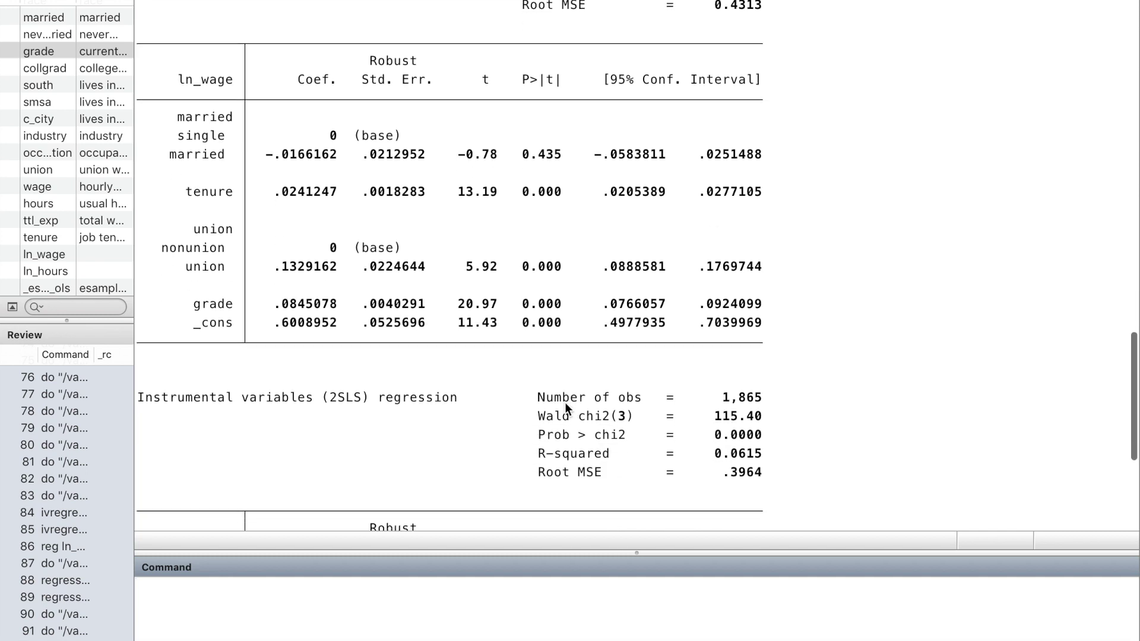
pyautogui.scroll(-3, 567, 405)
pyautogui.scroll(-4, 565, 402)
pyautogui.scroll(-2, 565, 403)
pyautogui.scroll(-3, 565, 402)
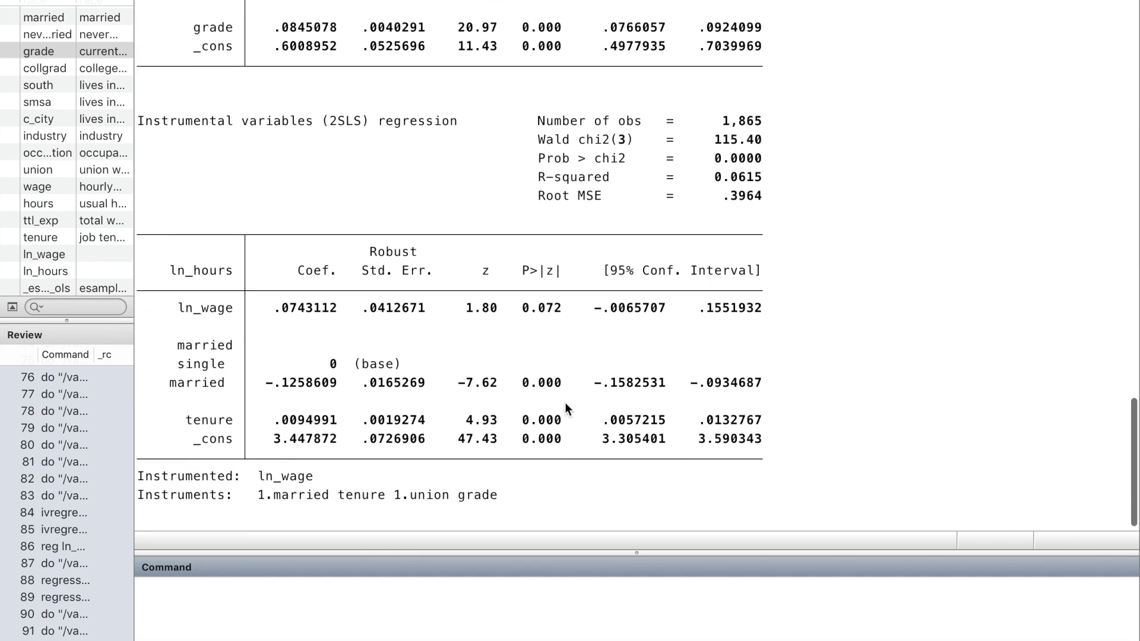
pyautogui.scroll(-1, 374, 354)
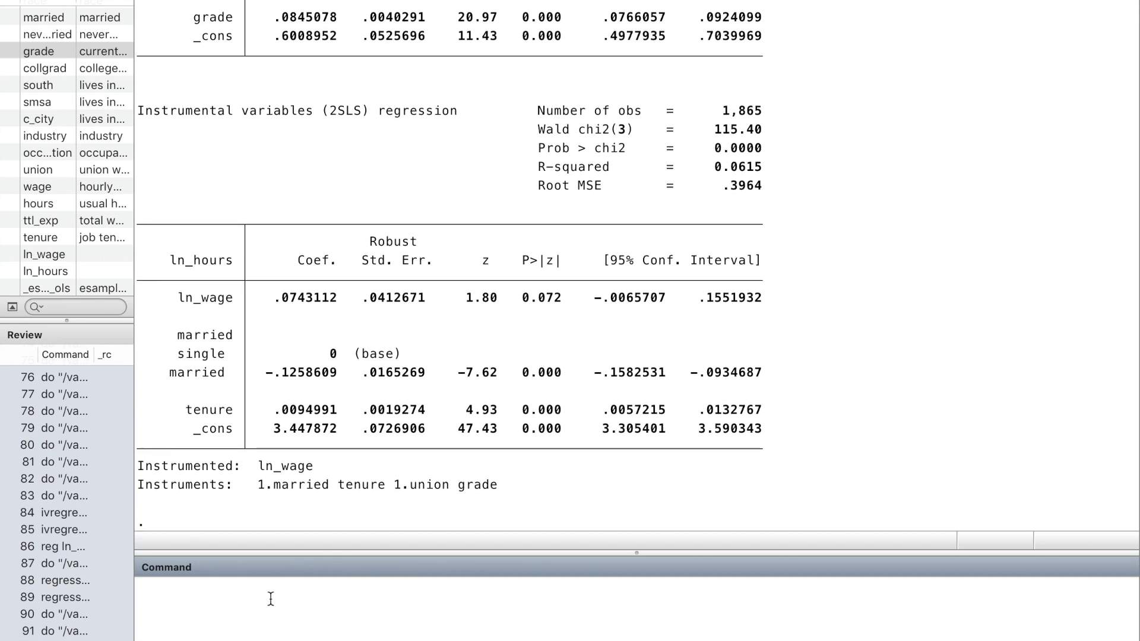
pyautogui.write('estima')
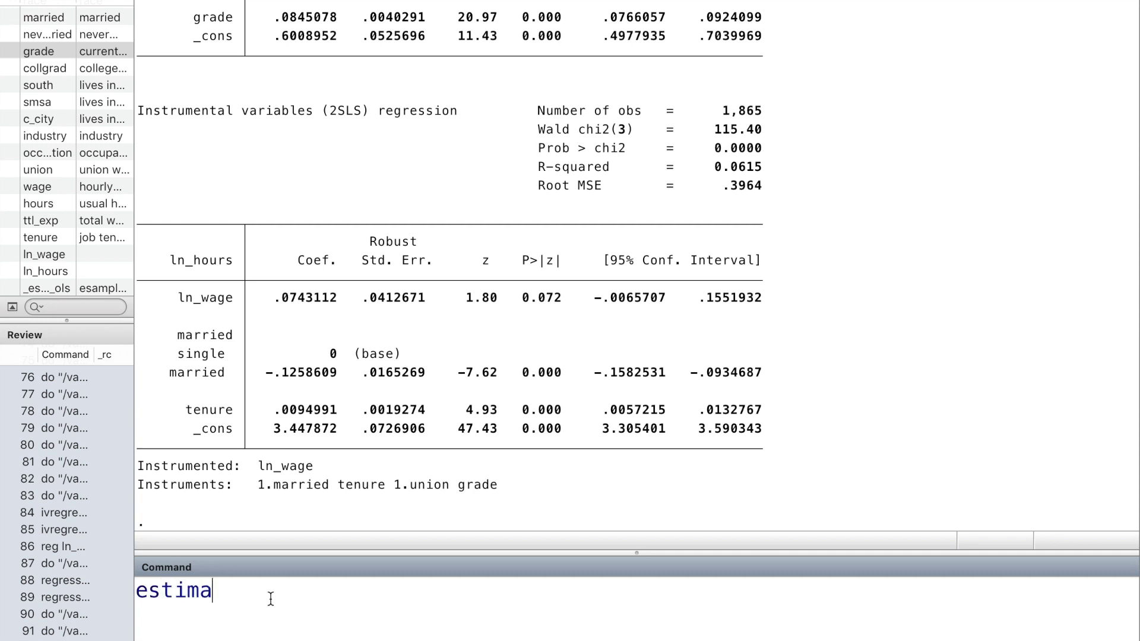
pyautogui.write('tes store ')
pyautogui.write('model')
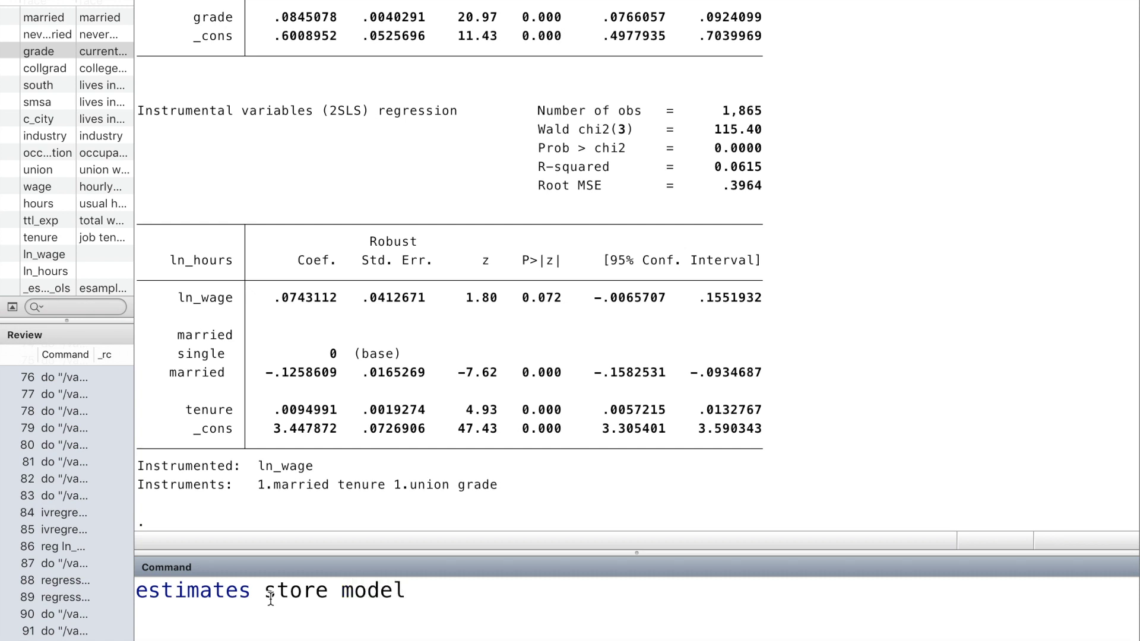
pyautogui.write('_2sls')
# Step: Store the 2SLS estimates as model_2sls
pyautogui.press('Return')
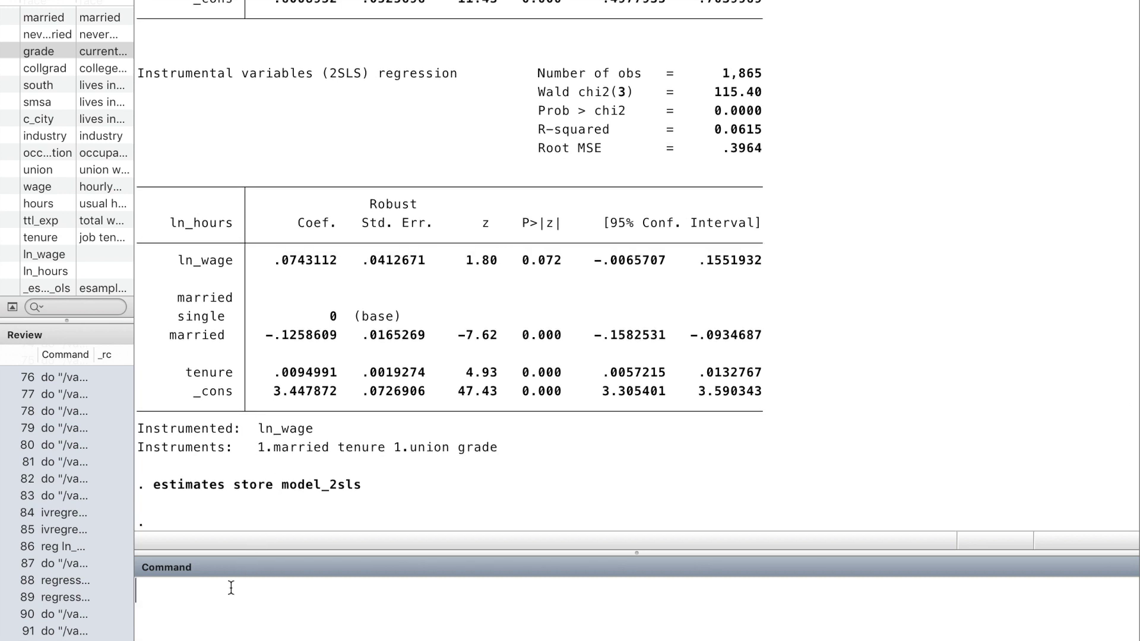
pyautogui.write('regress')
# Step: Regress ln_wage on i.union, grade, i.married and tenure with vce(robust)
pyautogui.doubleClick(62, 254)
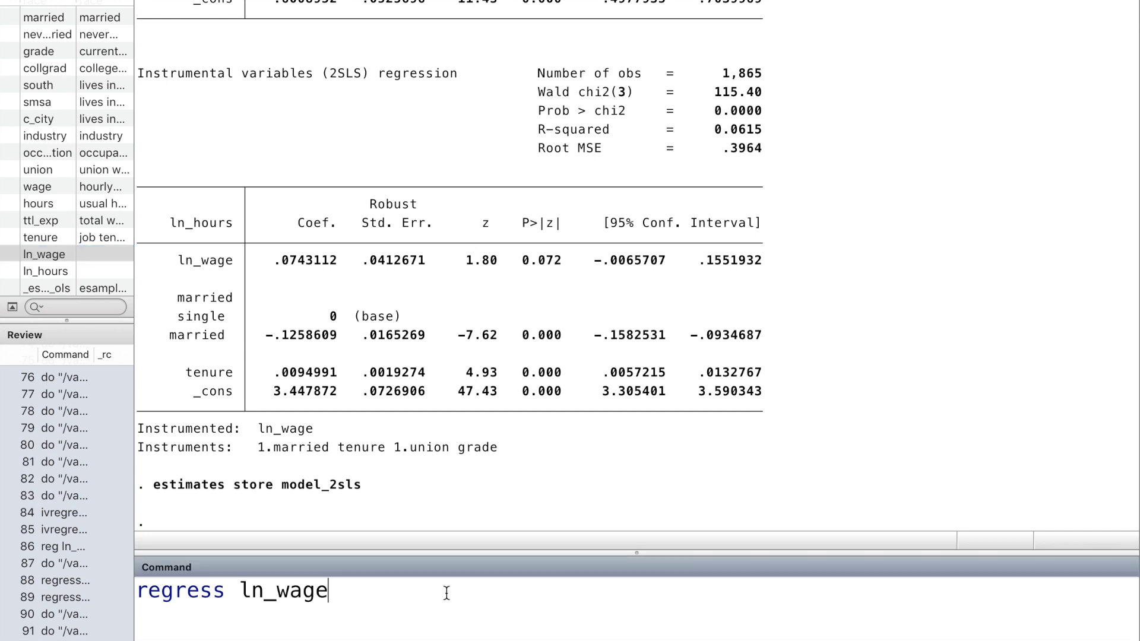
pyautogui.scroll(1, 441, 306)
pyautogui.scroll(5, 440, 306)
pyautogui.scroll(3, 442, 305)
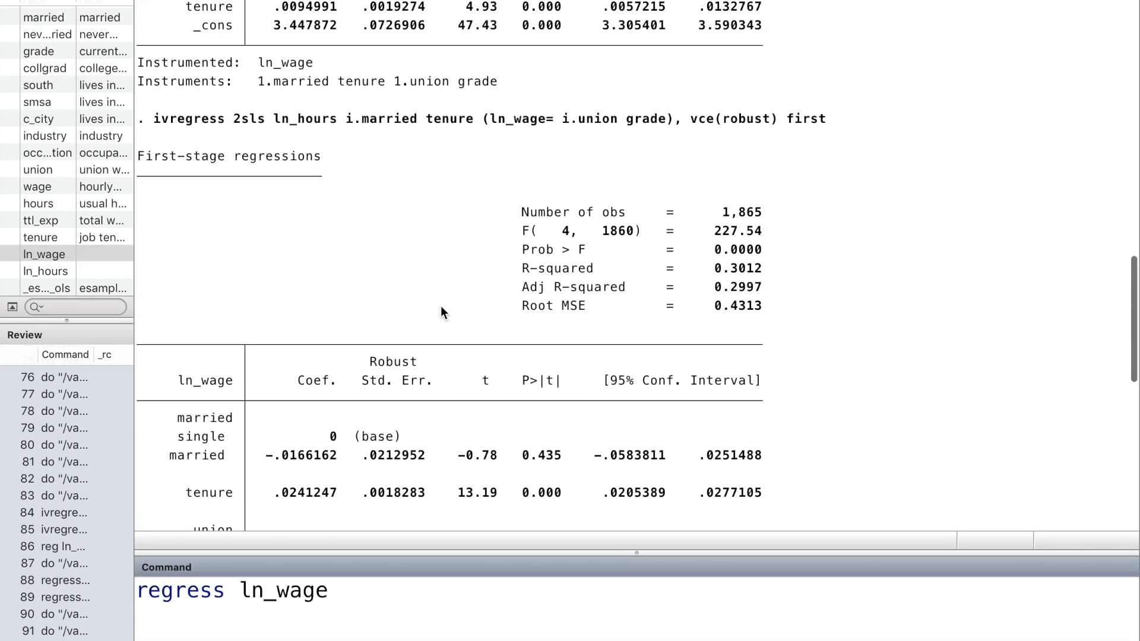
pyautogui.scroll(3, 441, 306)
pyautogui.scroll(1, 441, 306)
pyautogui.scroll(2, 441, 306)
pyautogui.scroll(2, 441, 306)
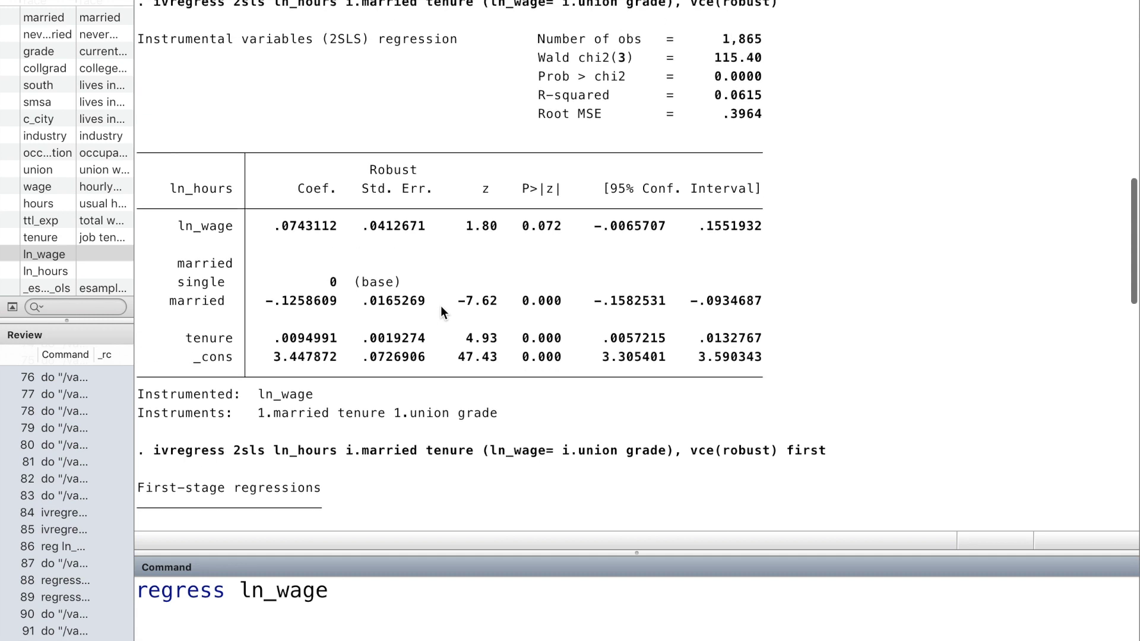
pyautogui.scroll(3, 441, 306)
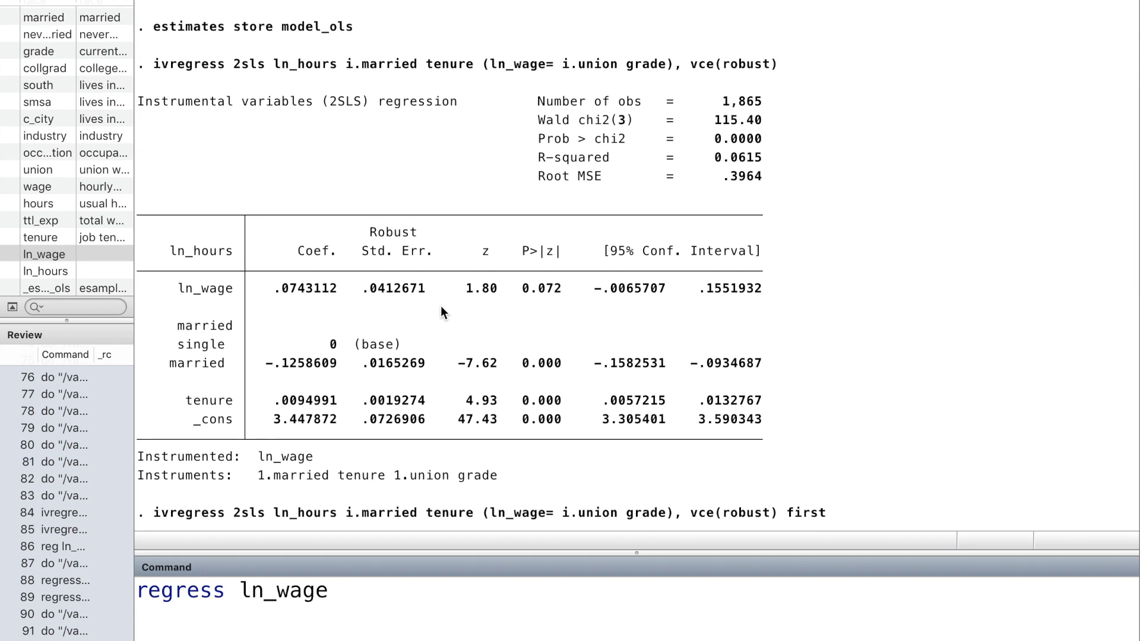
pyautogui.scroll(-2, 441, 308)
pyautogui.scroll(-7, 440, 307)
pyautogui.scroll(-3, 440, 307)
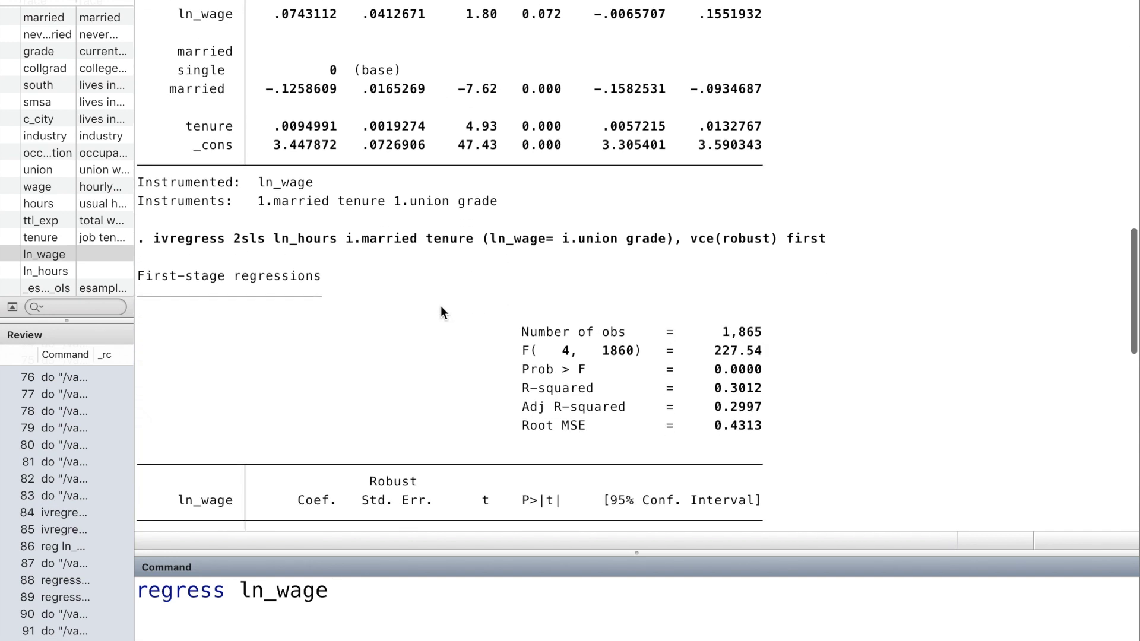
pyautogui.scroll(-5, 441, 307)
pyautogui.scroll(-1, 441, 311)
pyautogui.scroll(-2, 442, 310)
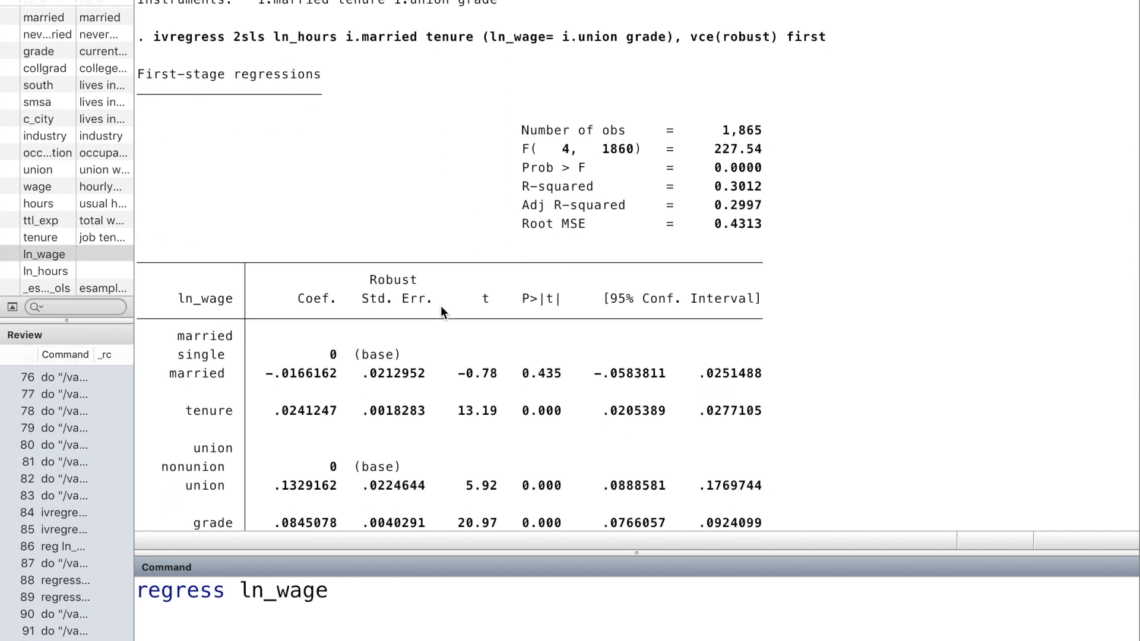
pyautogui.scroll(-2, 441, 310)
pyautogui.scroll(-2, 441, 310)
pyautogui.scroll(1, 441, 310)
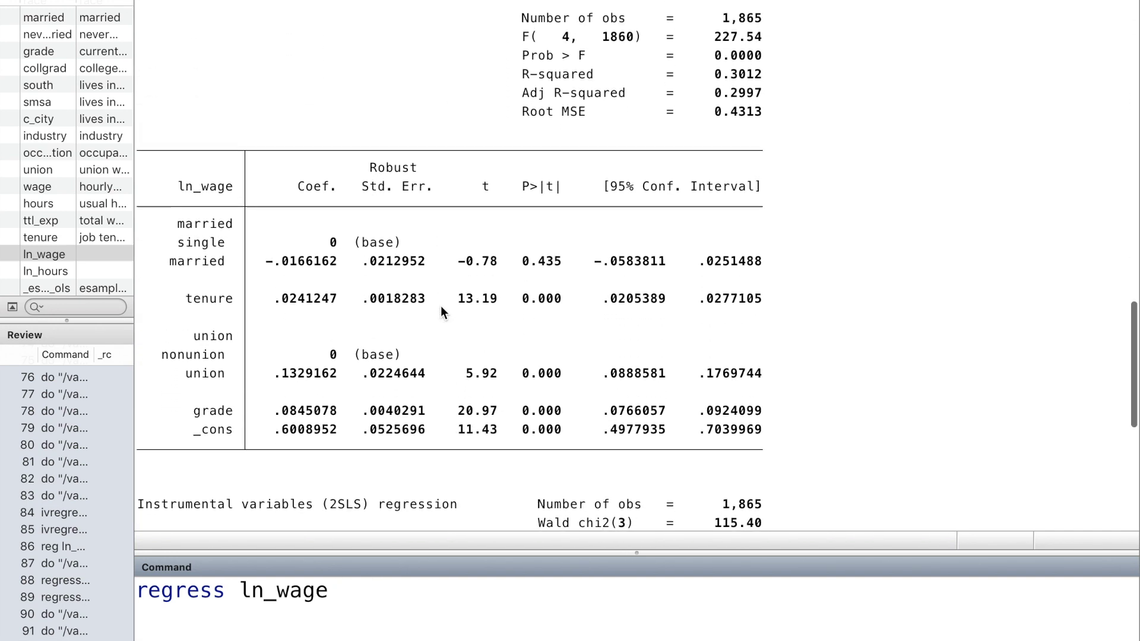
pyautogui.scroll(-3, 441, 310)
pyautogui.scroll(-8, 442, 308)
pyautogui.scroll(-1, 441, 307)
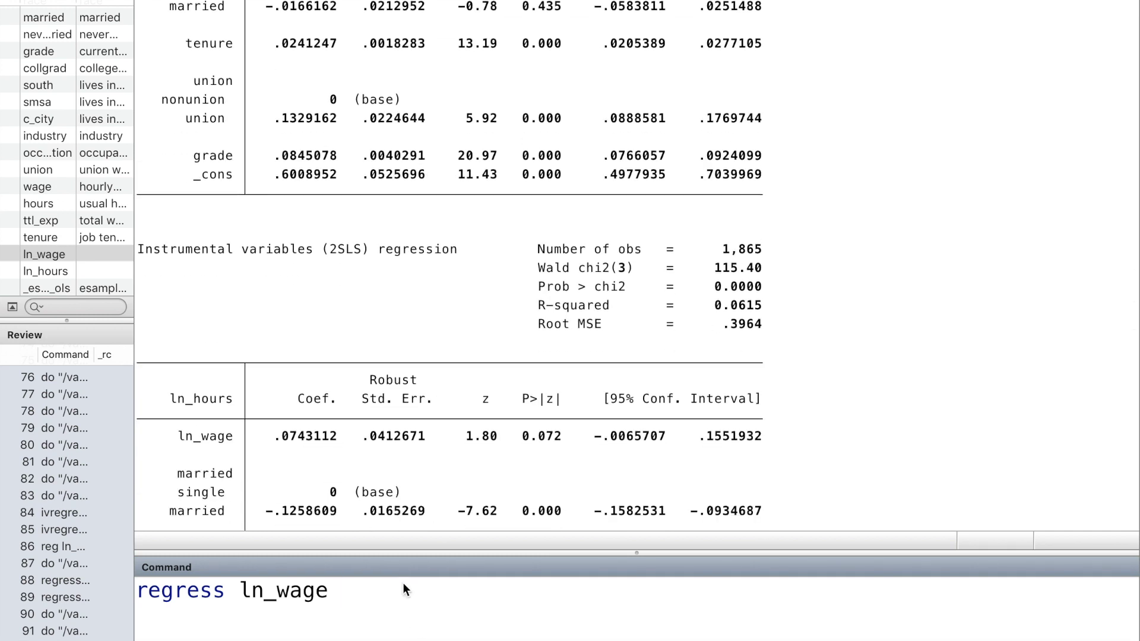
pyautogui.write('i.u')
pyautogui.write('nion ')
pyautogui.write('grade')
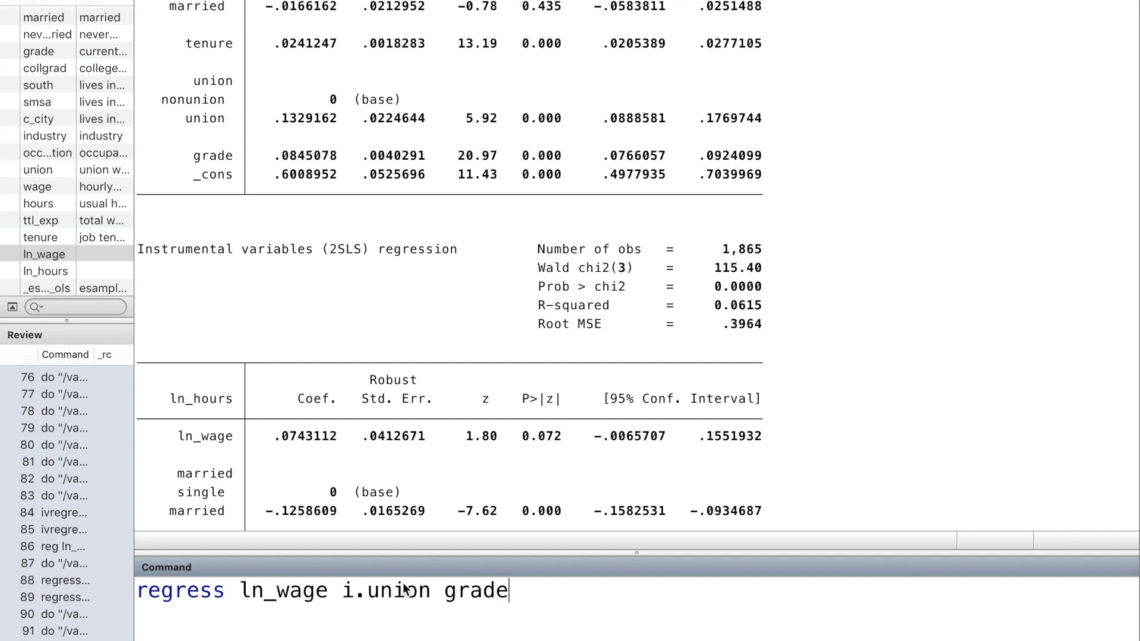
pyautogui.write(' i.')
pyautogui.write('married')
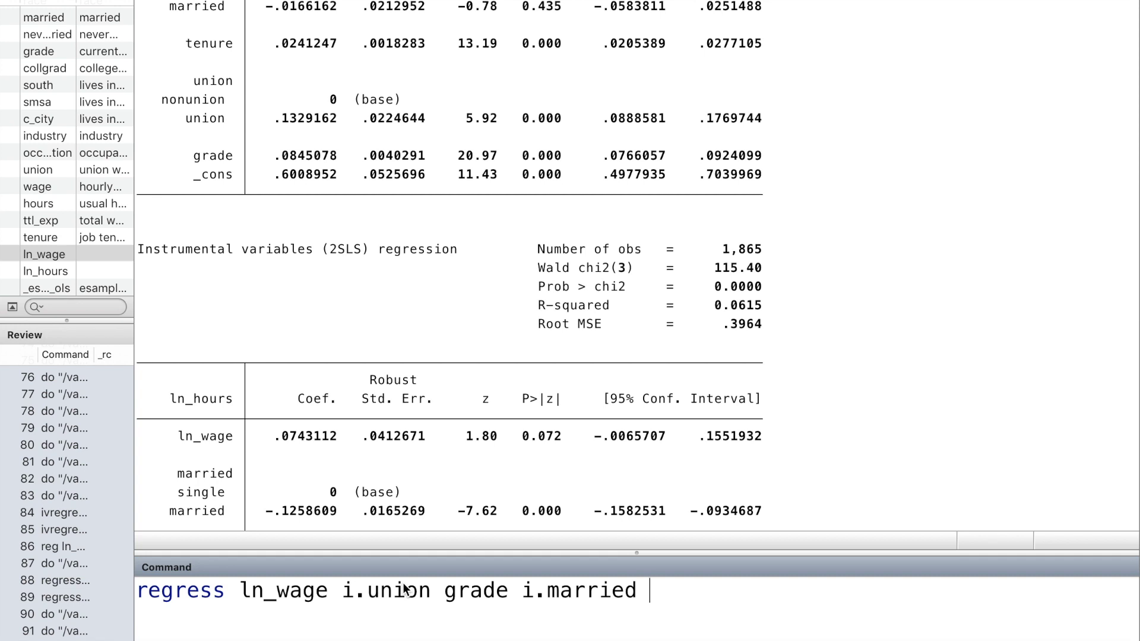
pyautogui.write(' tenure')
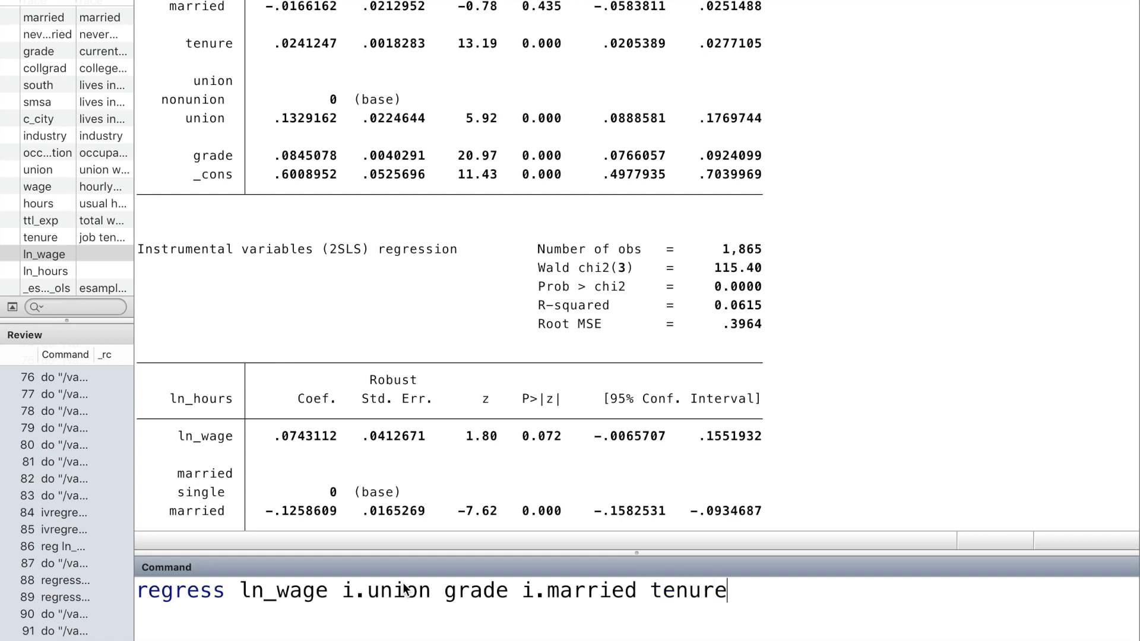
pyautogui.write(', ')
pyautogui.write('vce(')
pyautogui.write('robus')
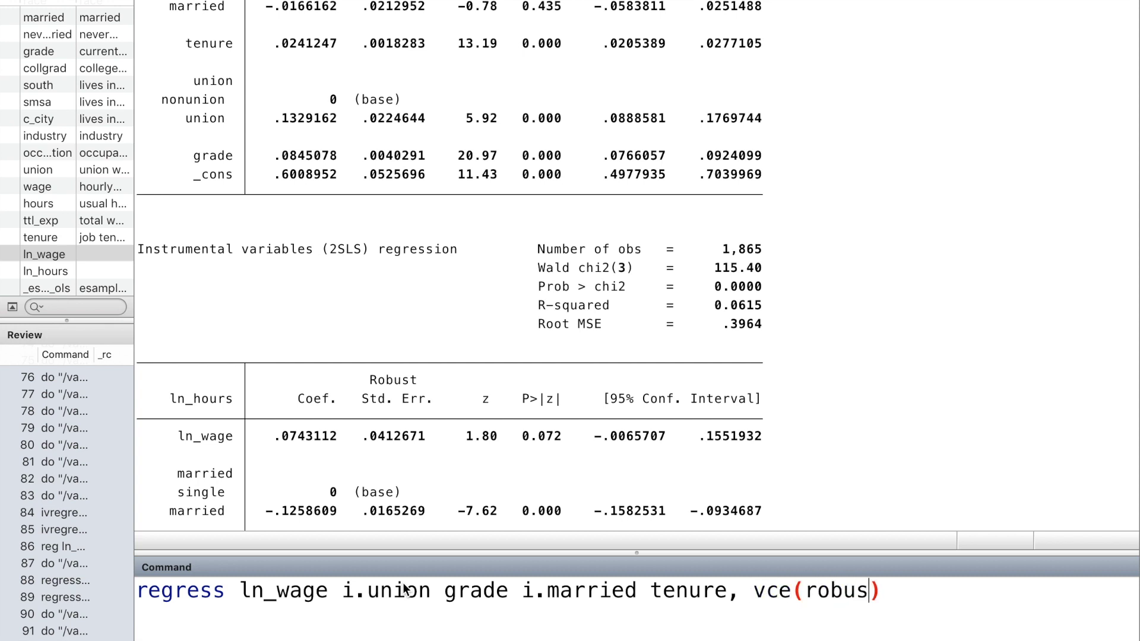
pyautogui.write('t')
pyautogui.press('Return')
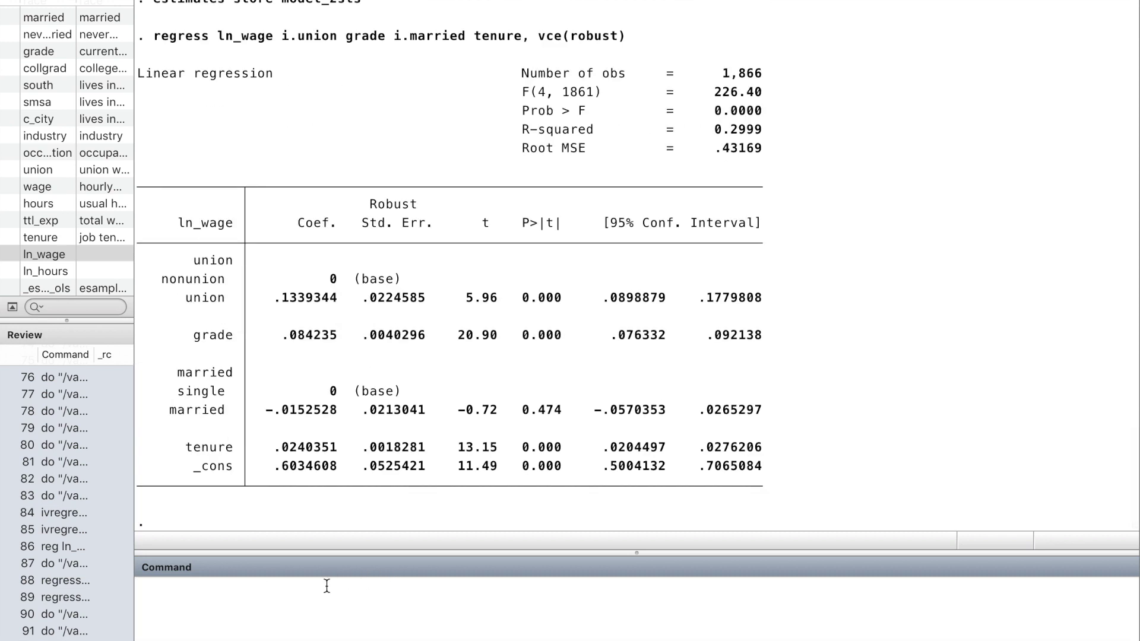
pyautogui.write('predi')
pyautogui.write('ct ')
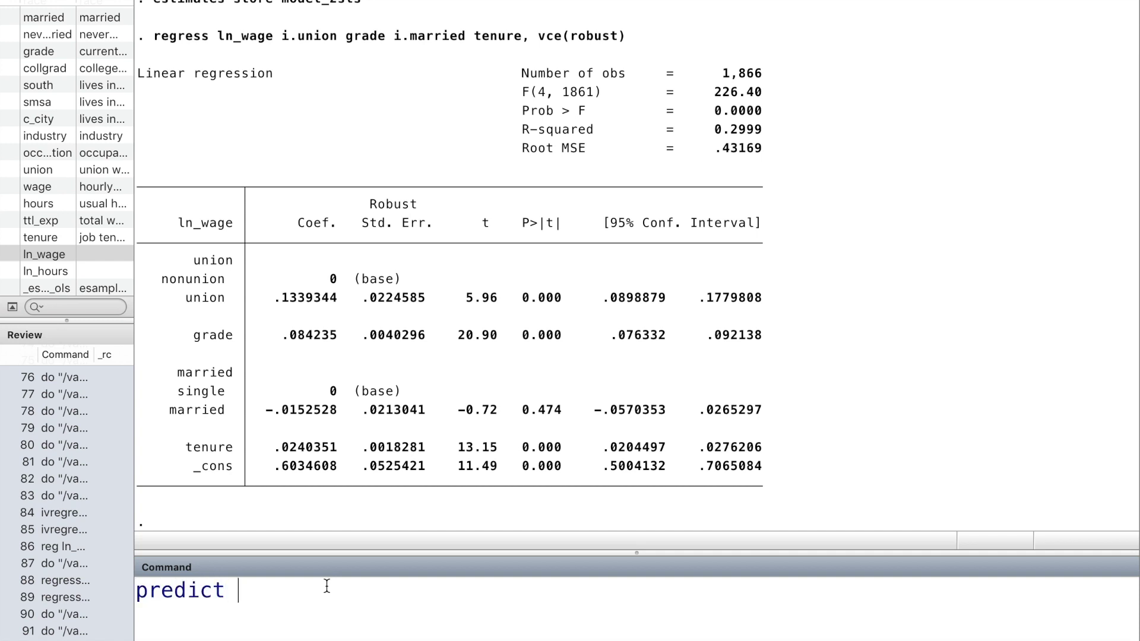
pyautogui.write('ln_wa')
pyautogui.write('ge_hat')
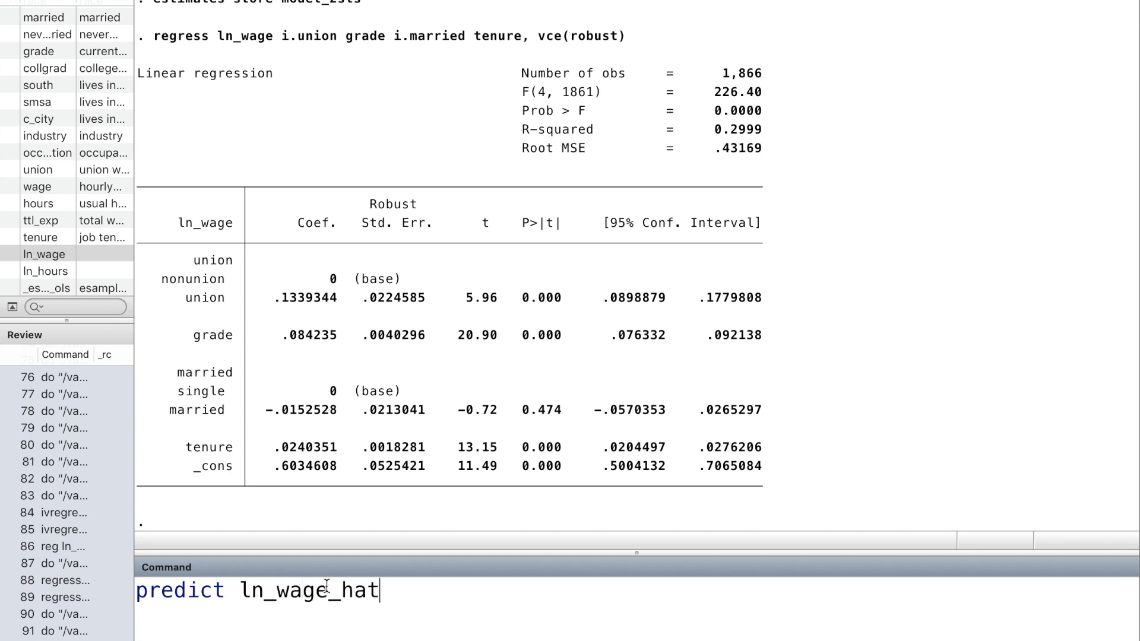
pyautogui.write(', x')
pyautogui.write('b')
# Step: Run 'predict ln_wage_hat, xb' to save the first-stage fitted log wages
pyautogui.press('Return')
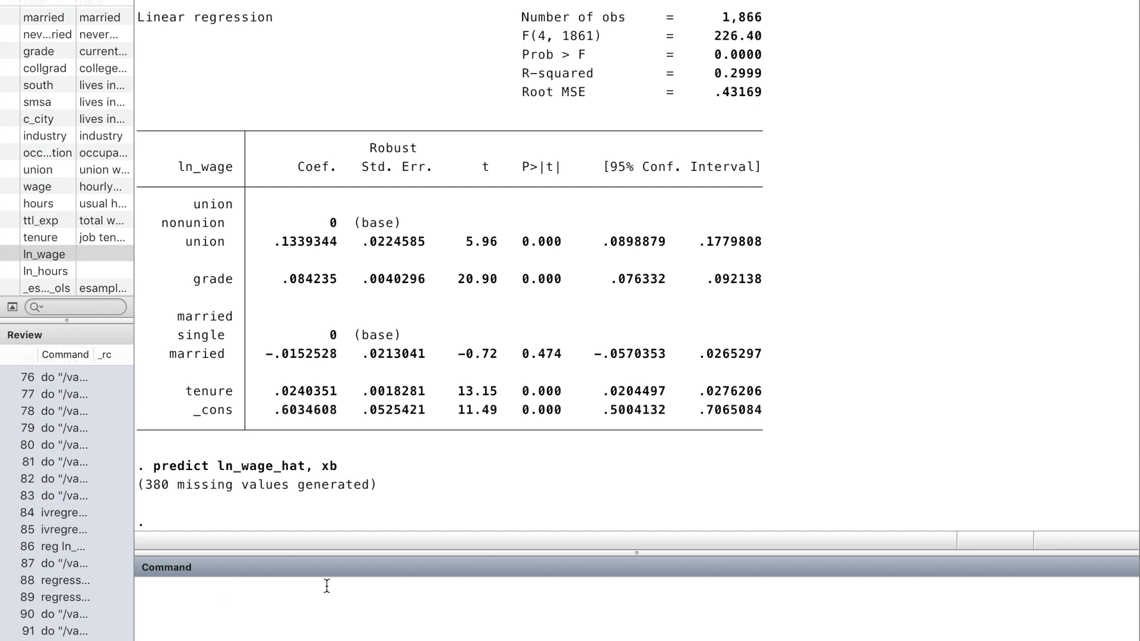
pyautogui.write('regre')
pyautogui.write('ss')
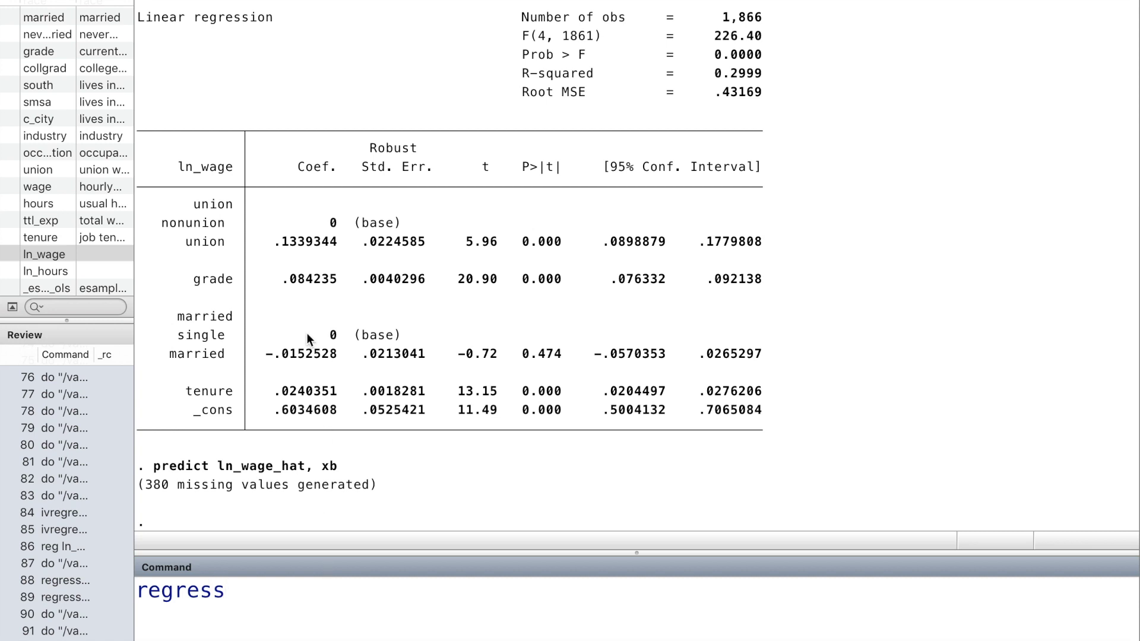
# Step: Regress ln_hours on ln_wage_hat, i.married and tenure with vce(robust)
pyautogui.click(47, 272)
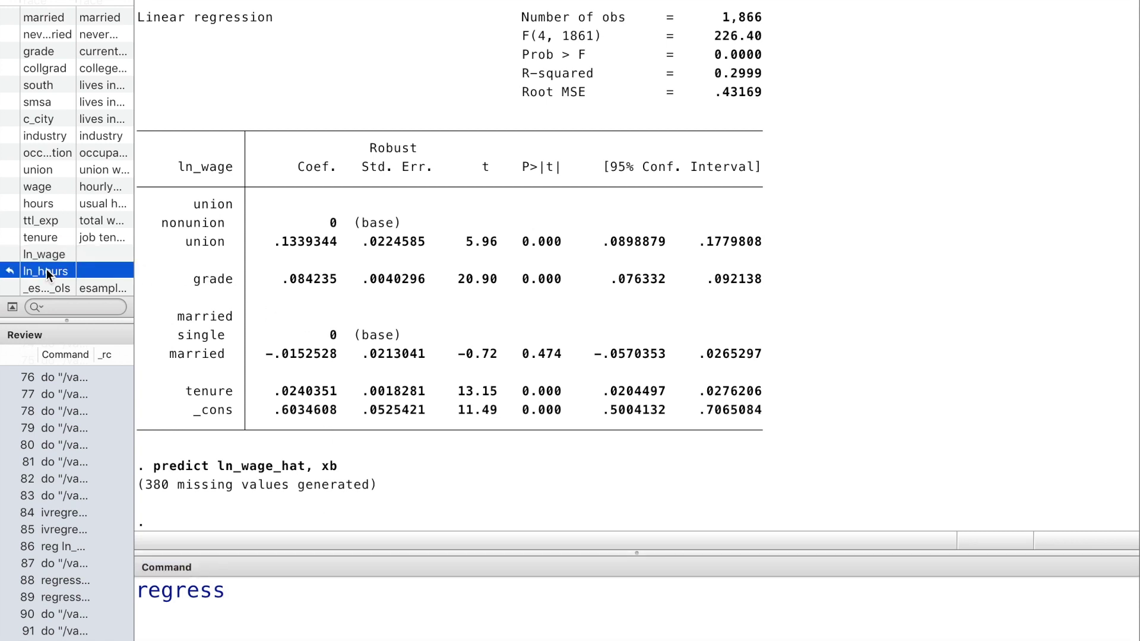
pyautogui.click(405, 601)
pyautogui.write('ln_')
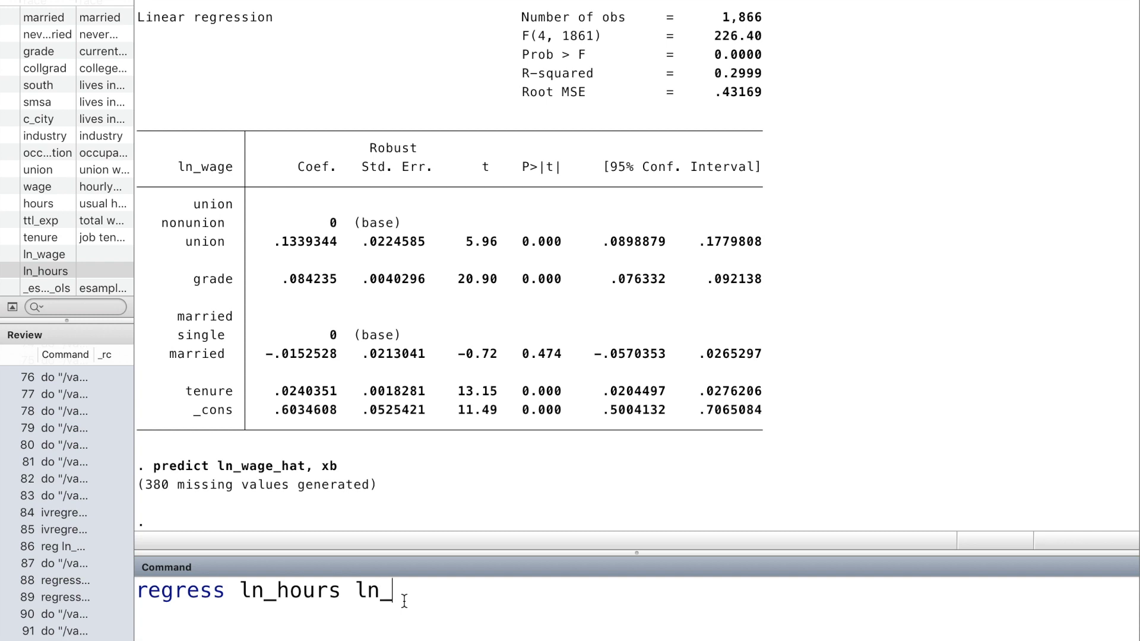
pyautogui.write('wge')
pyautogui.press('BackSpace')
pyautogui.press('BackSpace')
pyautogui.write('age')
pyautogui.write('_hat ')
pyautogui.write('i')
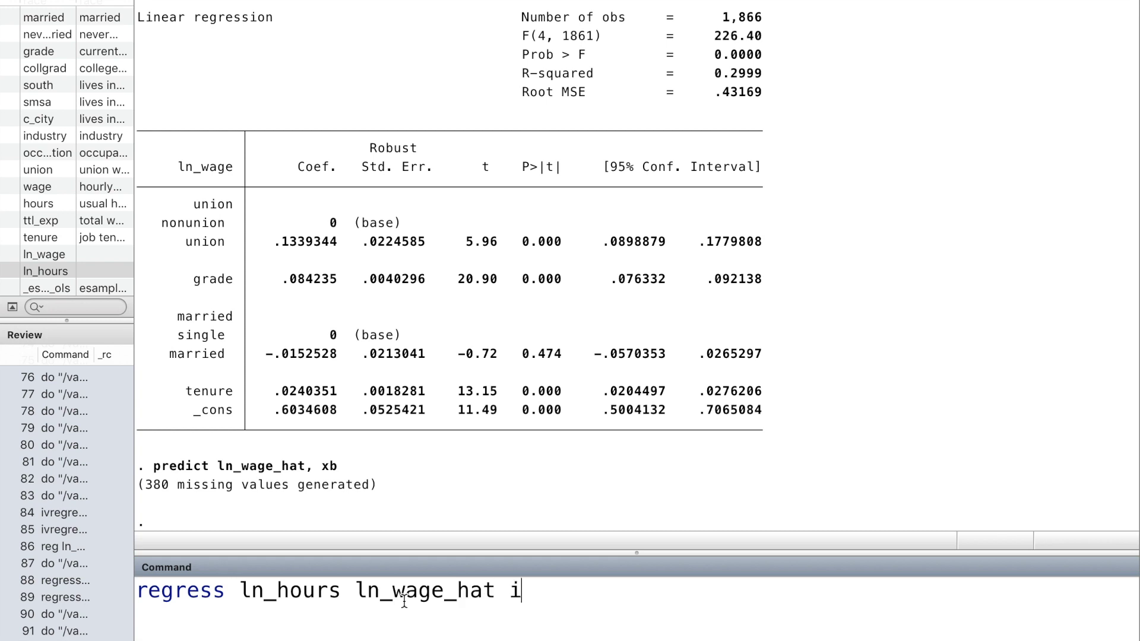
pyautogui.write('.ma')
pyautogui.write('rried ')
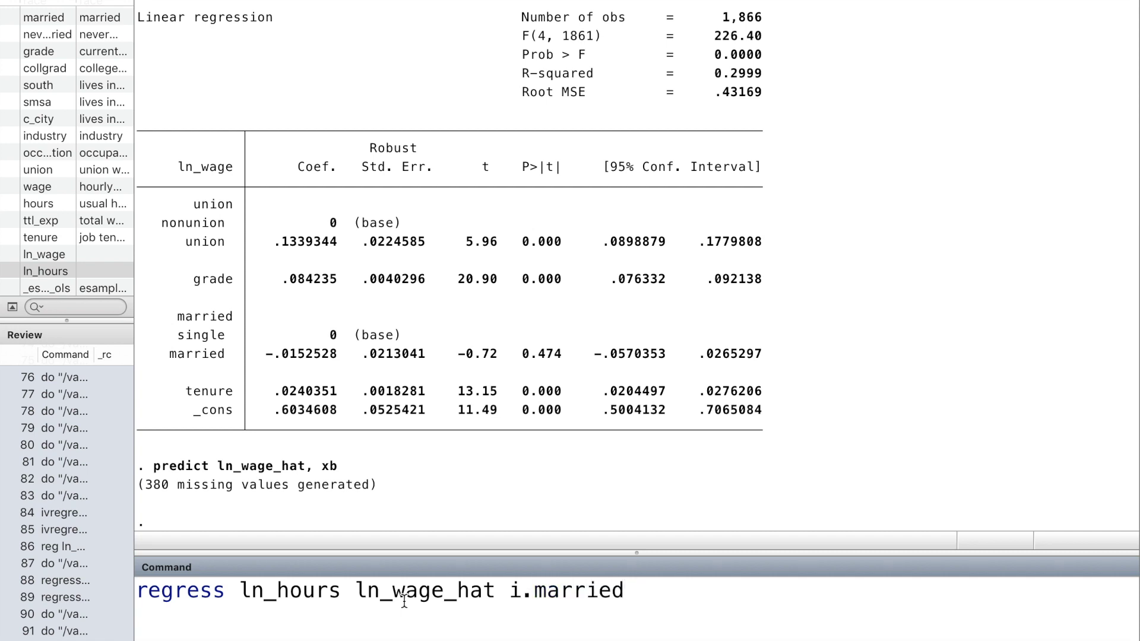
pyautogui.write('tn')
pyautogui.press('BackSpace')
pyautogui.write('enure')
pyautogui.write(', vce')
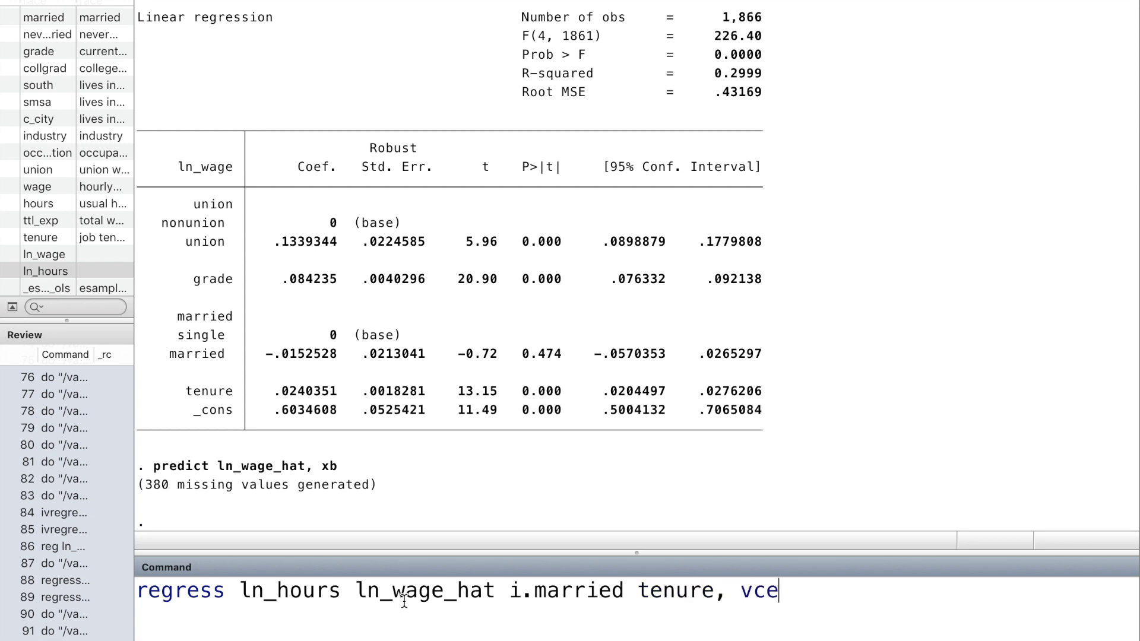
pyautogui.write('(rob')
pyautogui.write('ust')
pyautogui.press('Return')
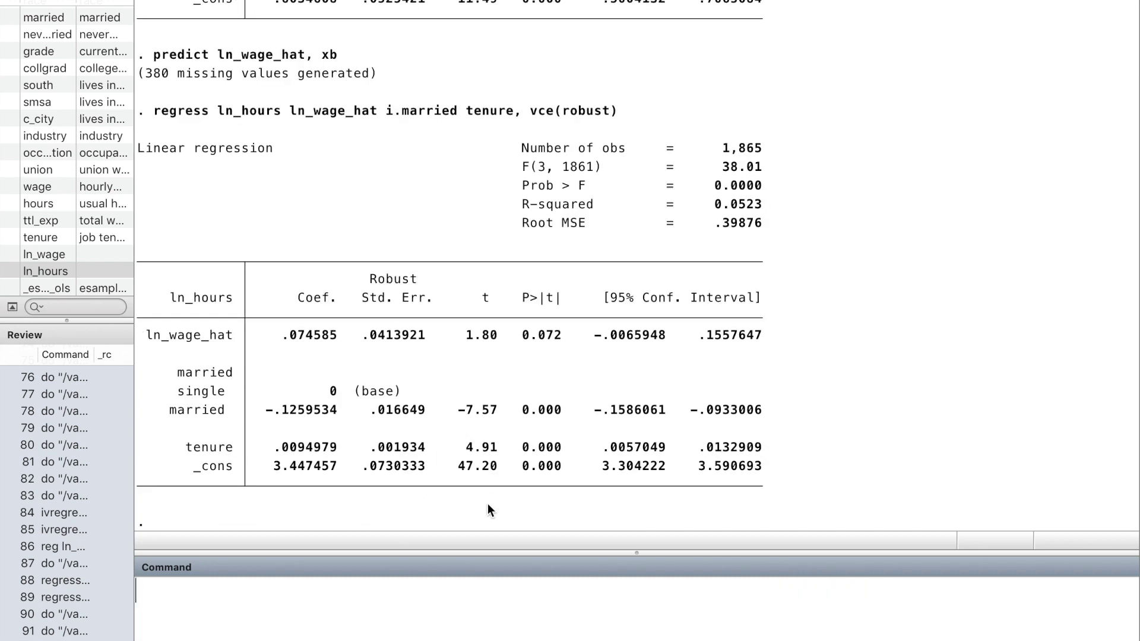
pyautogui.write('es')
pyautogui.write('timates s')
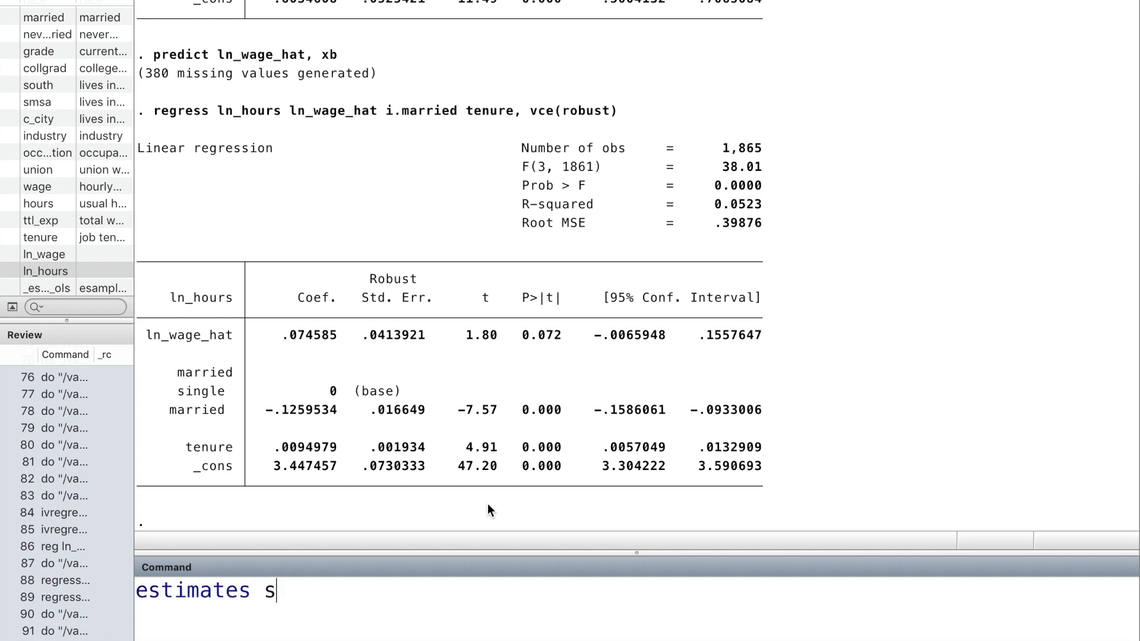
pyautogui.write('tore m')
pyautogui.write('odel_')
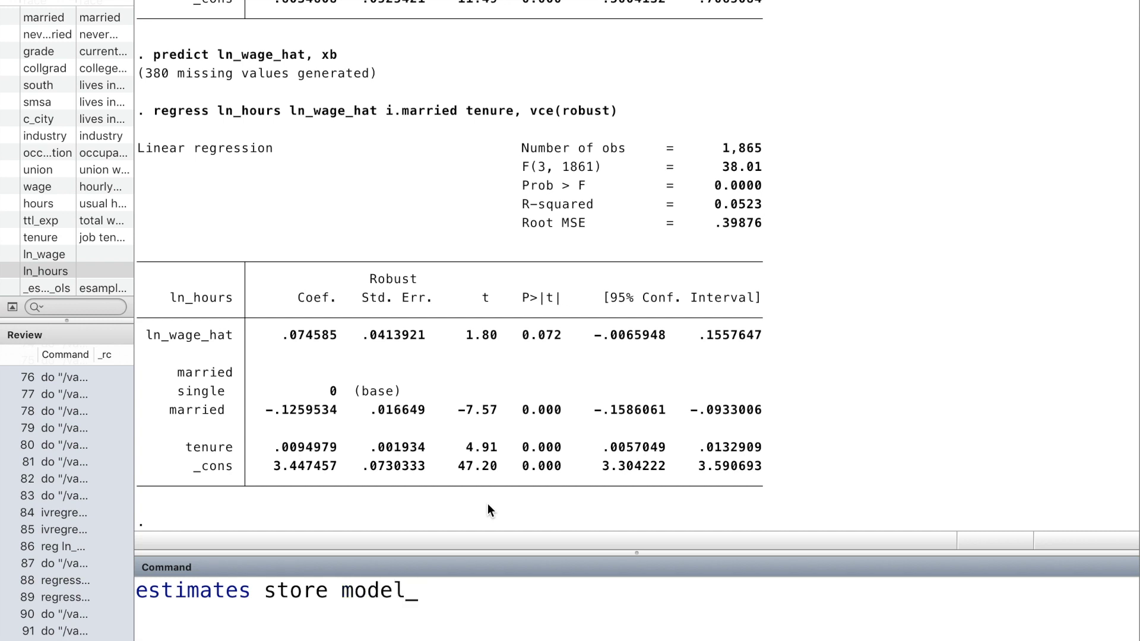
pyautogui.write('manul')
# Step: Store the manual second-stage estimates as model_manul
pyautogui.press('Return')
pyautogui.write('es')
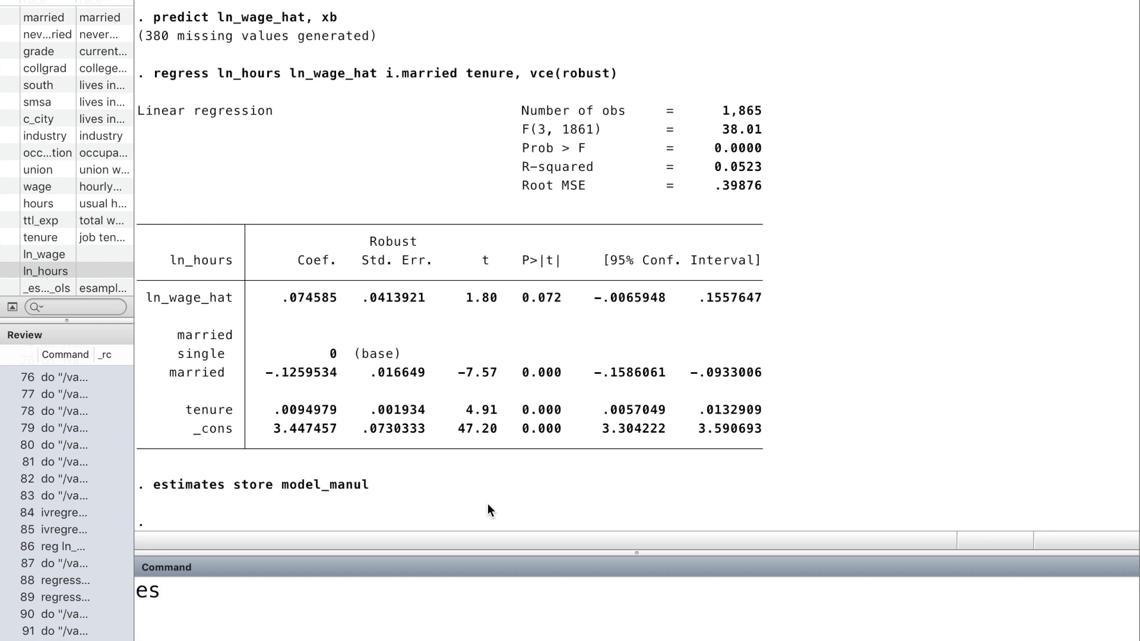
pyautogui.write('timates ')
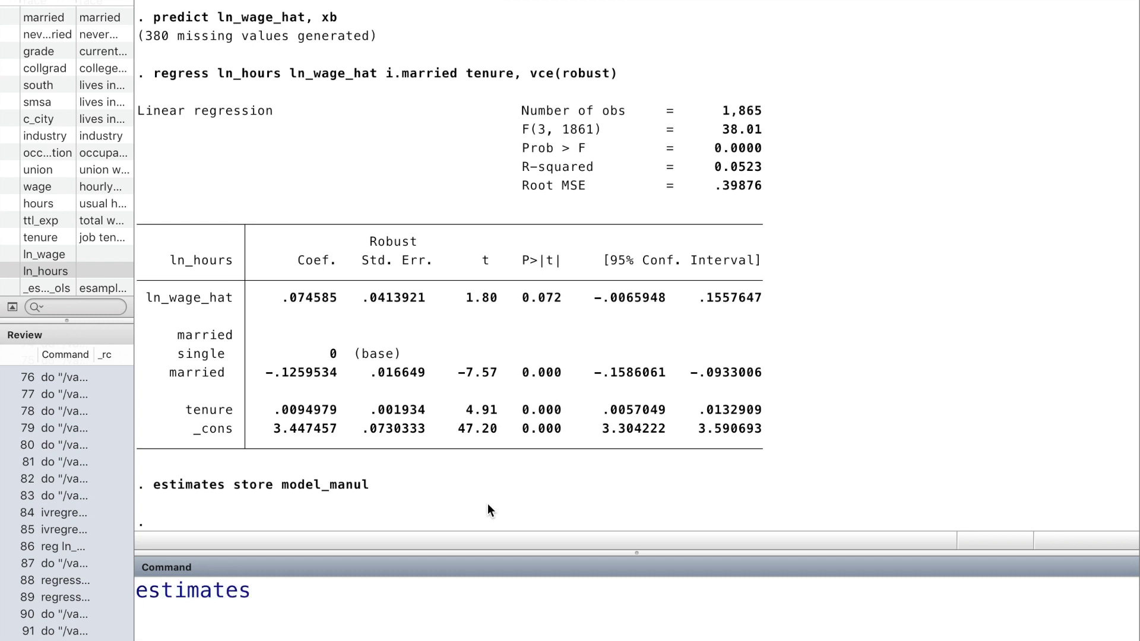
pyautogui.write('table mo')
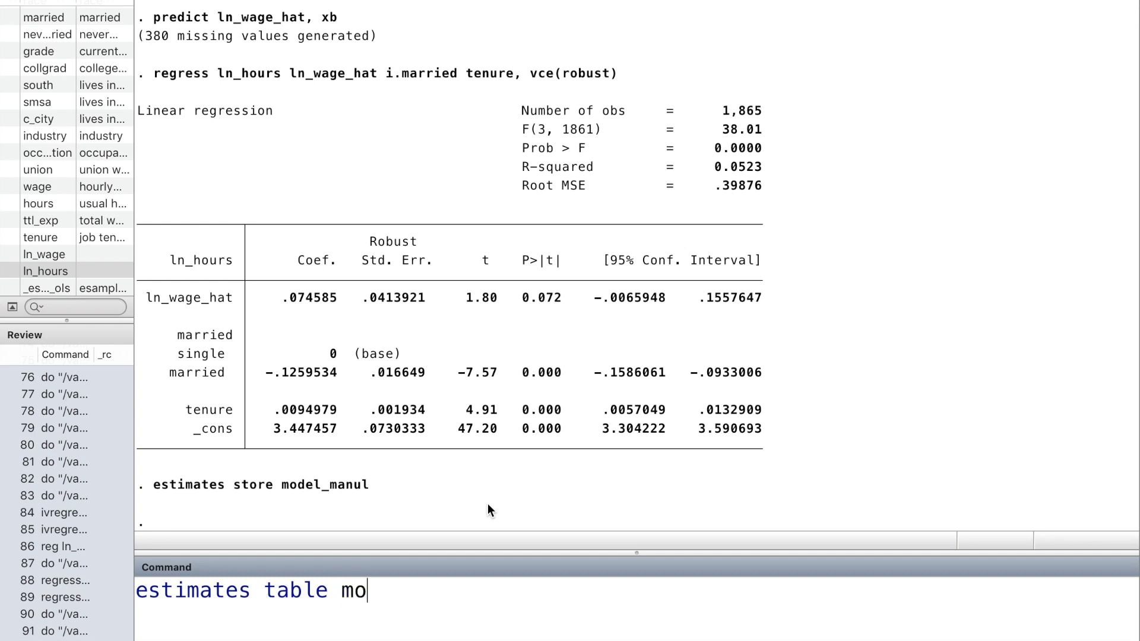
pyautogui.write('del_ol')
pyautogui.write('s model')
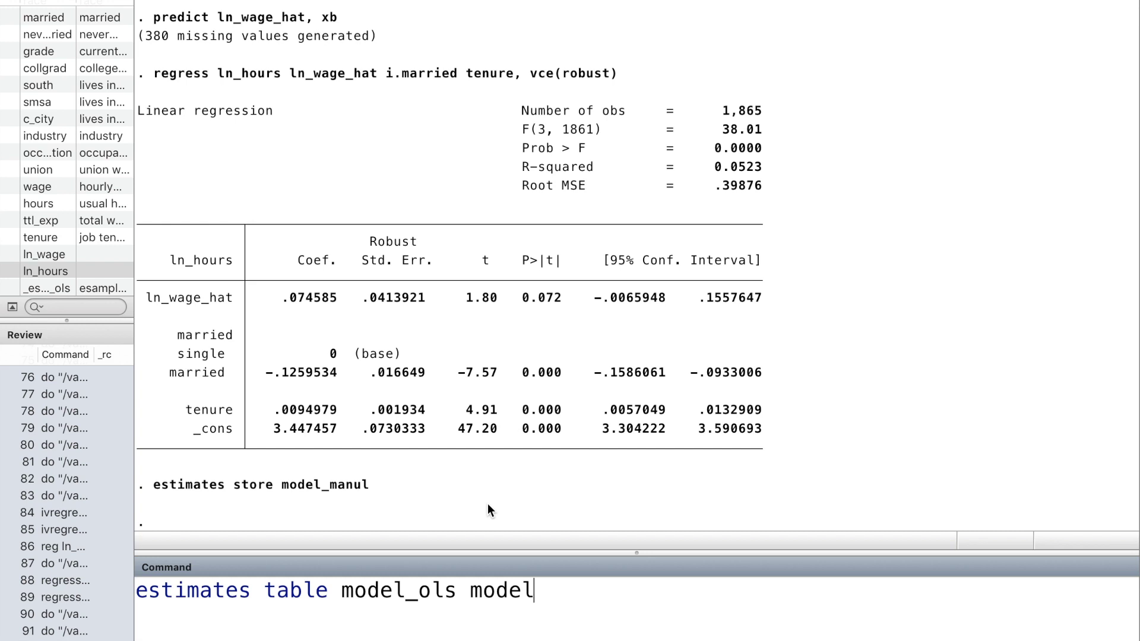
pyautogui.write('_')
pyautogui.write('2sls ')
pyautogui.write('model_manul, b()%')
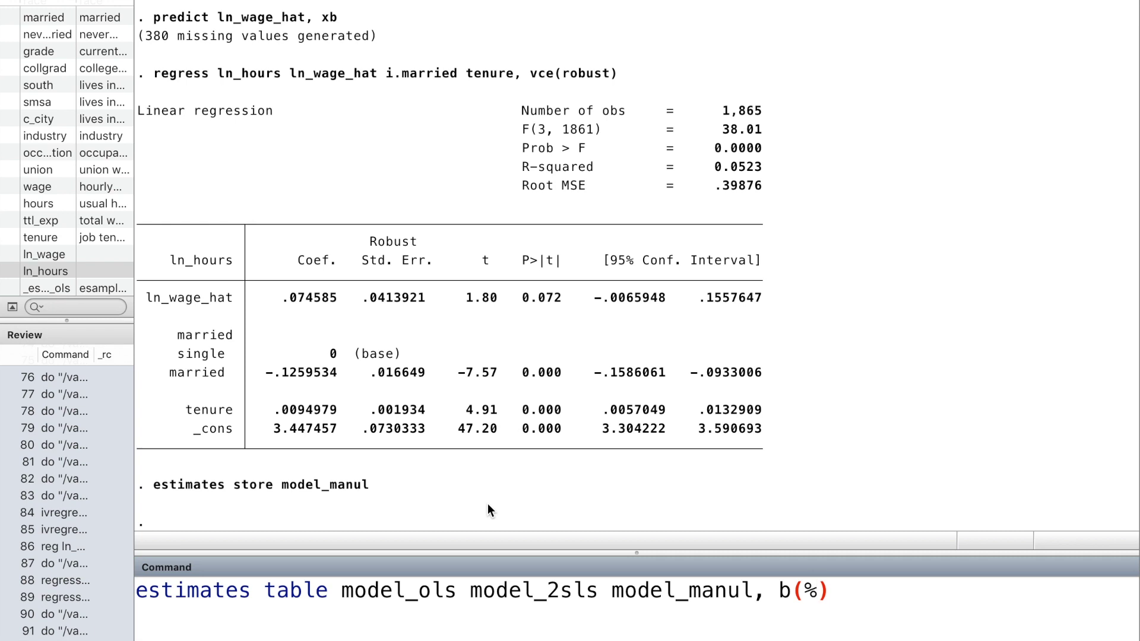
pyautogui.write('9.4')
pyautogui.write('f')
# Step: Tabulate model_ols, model_2sls and model_manul with b(%9.4f), star(0.1 0.05 0.01) and stats(N)
pyautogui.press('End')
pyautogui.write('star')
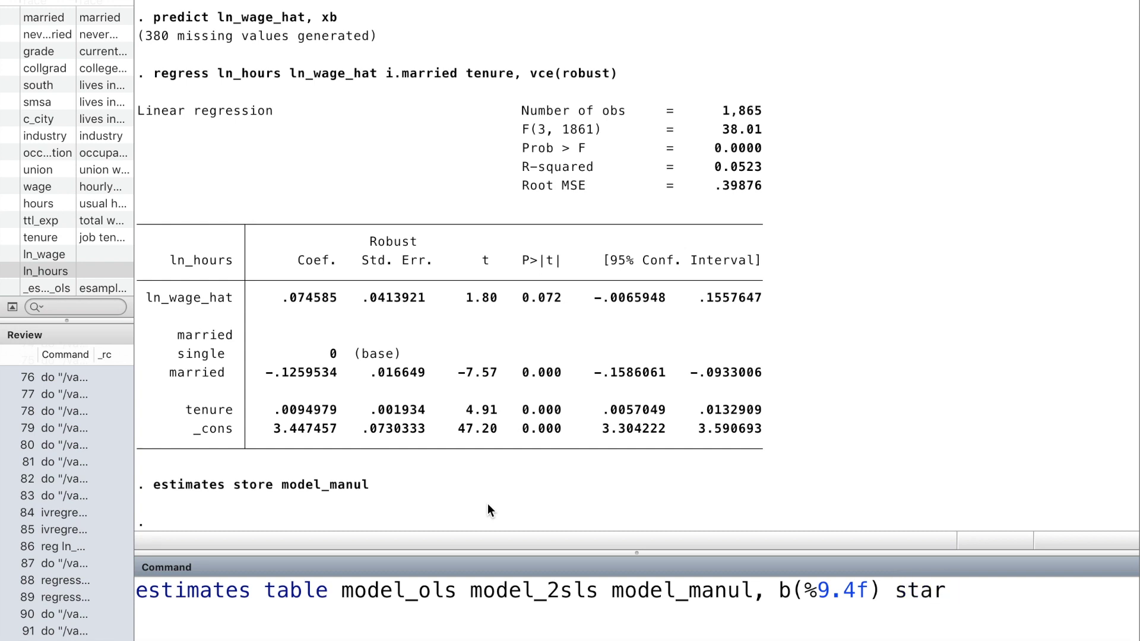
pyautogui.write('()0.')
pyautogui.write('1 0')
pyautogui.write('.05 ')
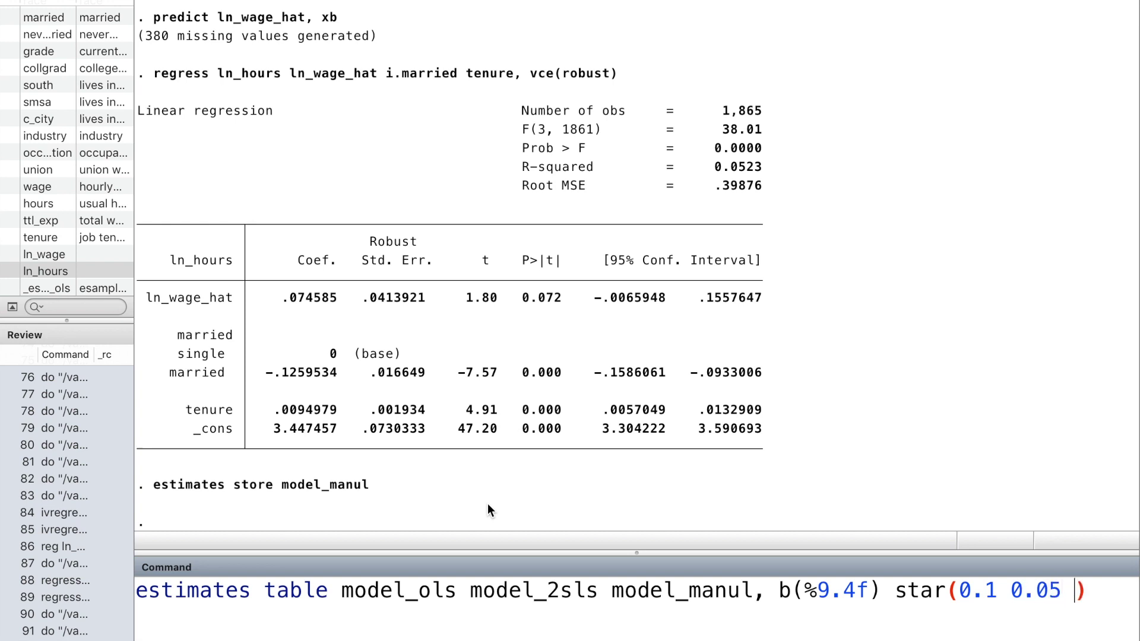
pyautogui.write('0.01')
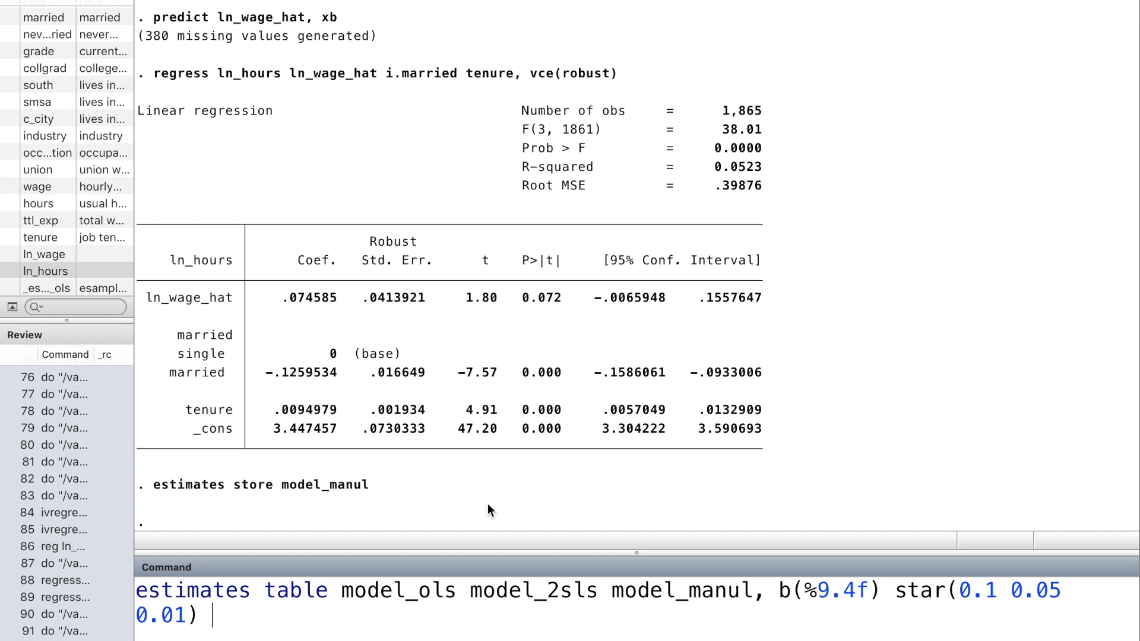
pyautogui.write(' stat(')
pyautogui.write(')')
pyautogui.press('Left')
pyautogui.write('s(N')
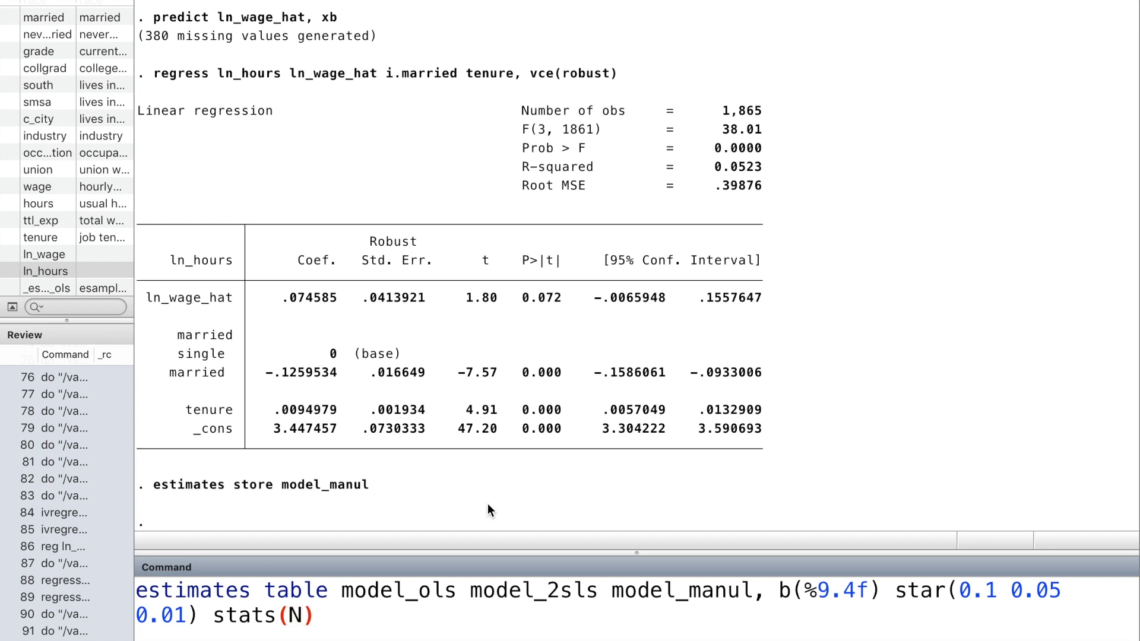
pyautogui.press('Return')
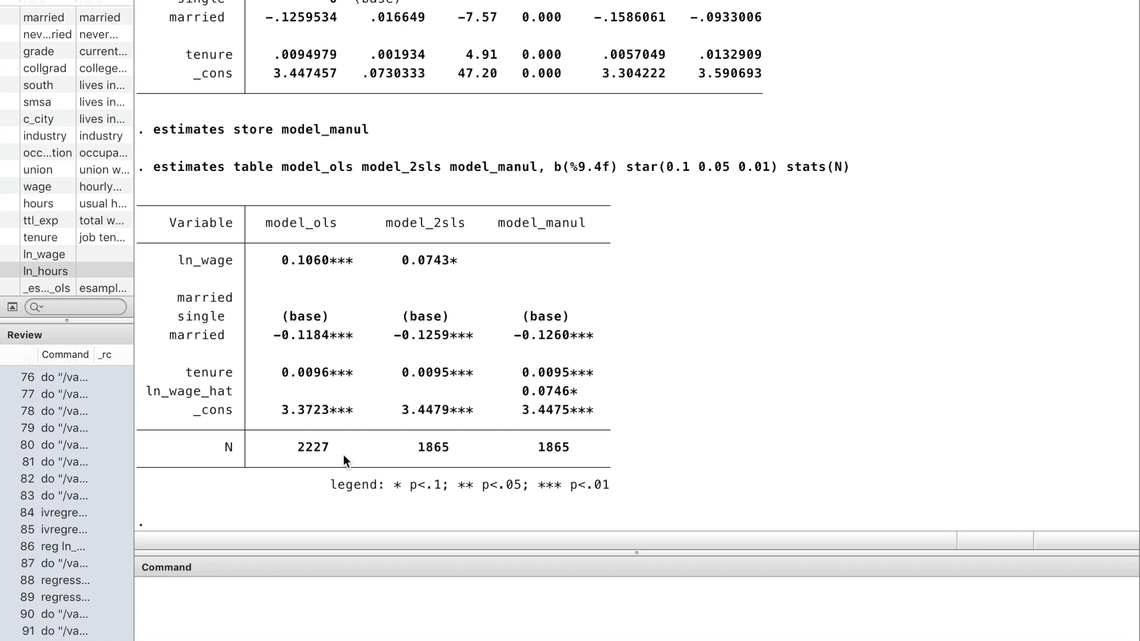
# Step: Re-estimate robust OLS of ln_hours if e(sample) and store it as model_ols
pyautogui.click(348, 595)
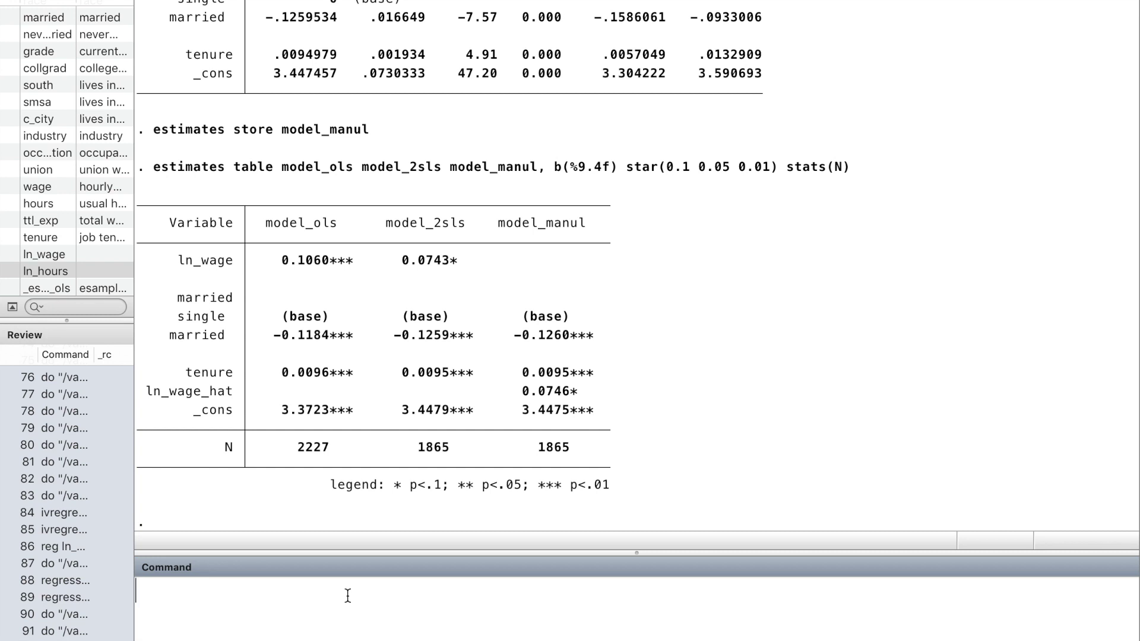
pyautogui.write('regress ln_hours ln_wage i.married tenure if')
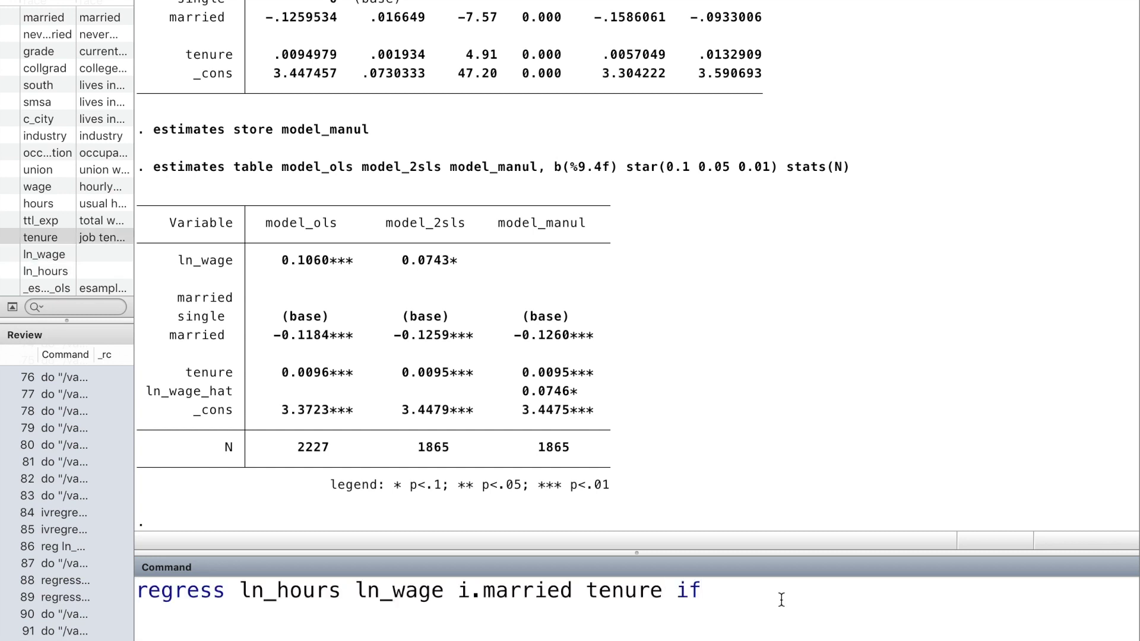
pyautogui.write(' e()')
pyautogui.write('sample')
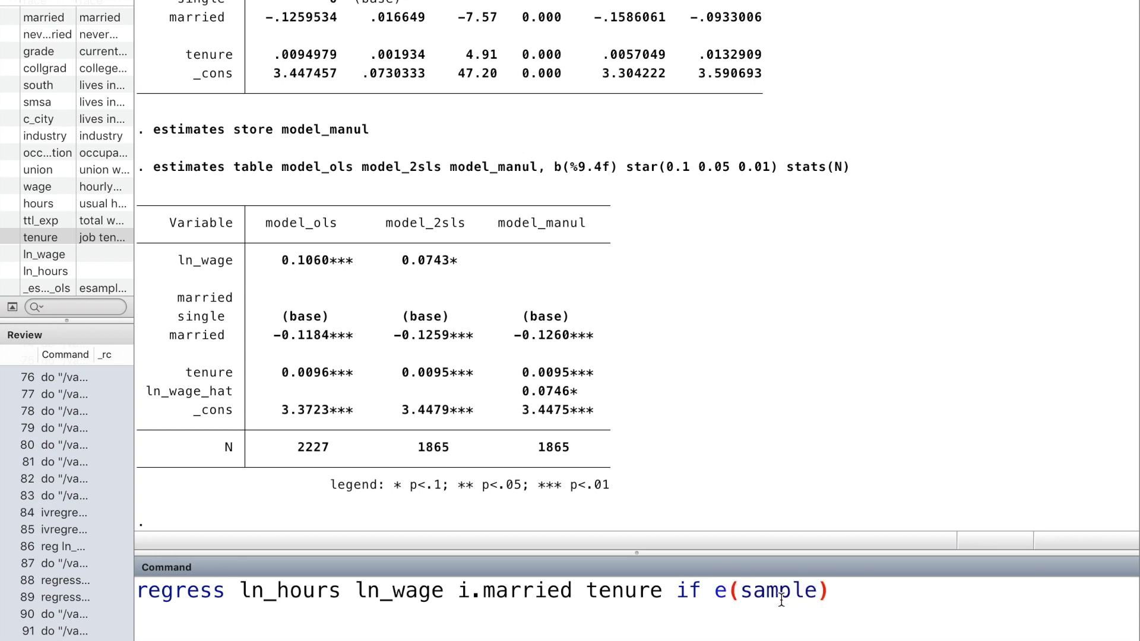
pyautogui.write(', vc')
pyautogui.write('e(ro')
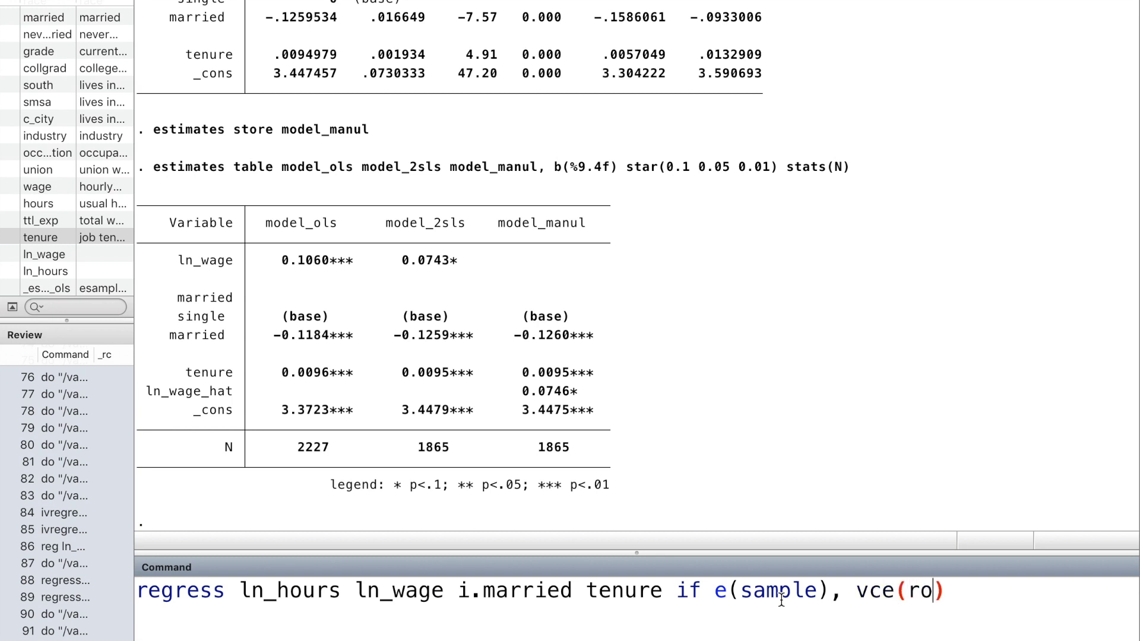
pyautogui.write('bust')
pyautogui.press('Return')
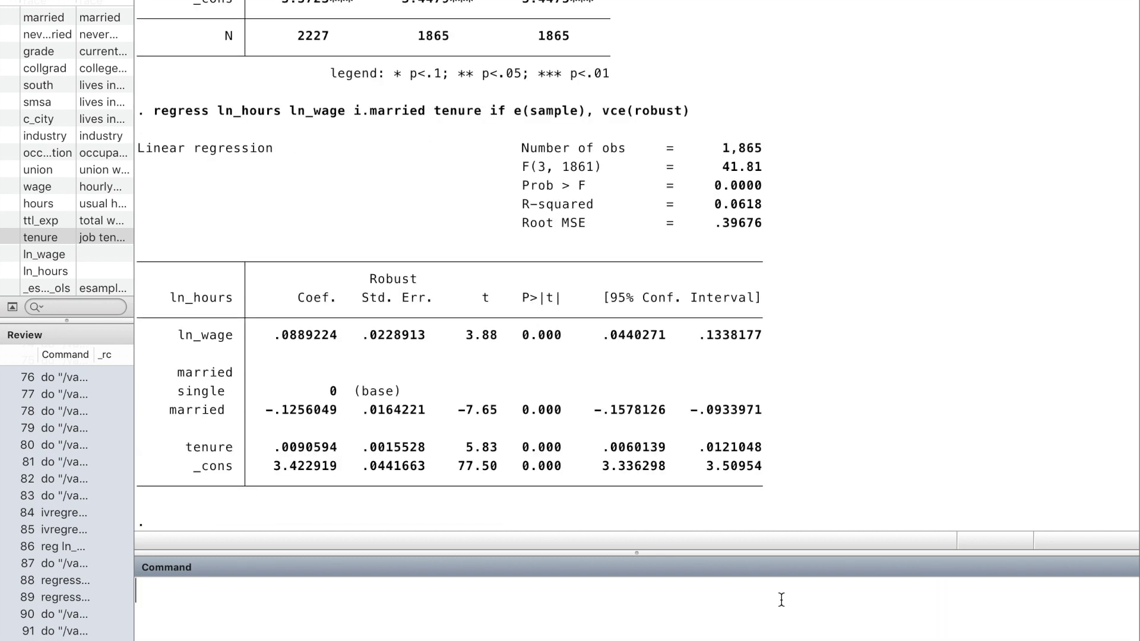
pyautogui.write('estimates store model_')
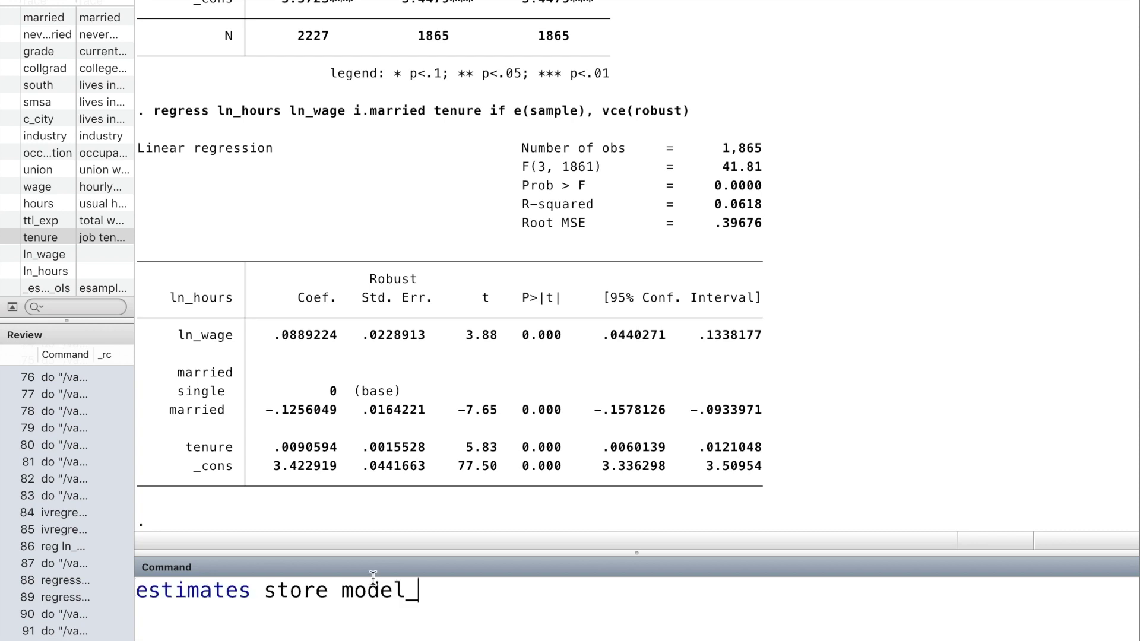
pyautogui.write('ols')
pyautogui.press('Return')
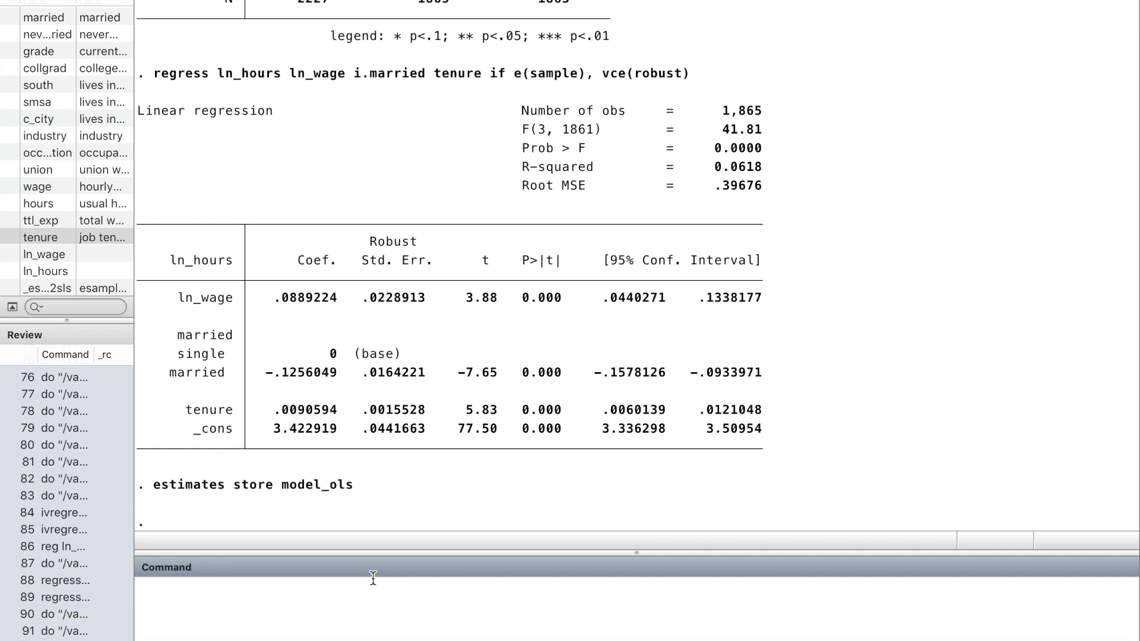
pyautogui.press('pageup')
pyautogui.press('pageup')
pyautogui.press('pageup')
pyautogui.press('pageup')
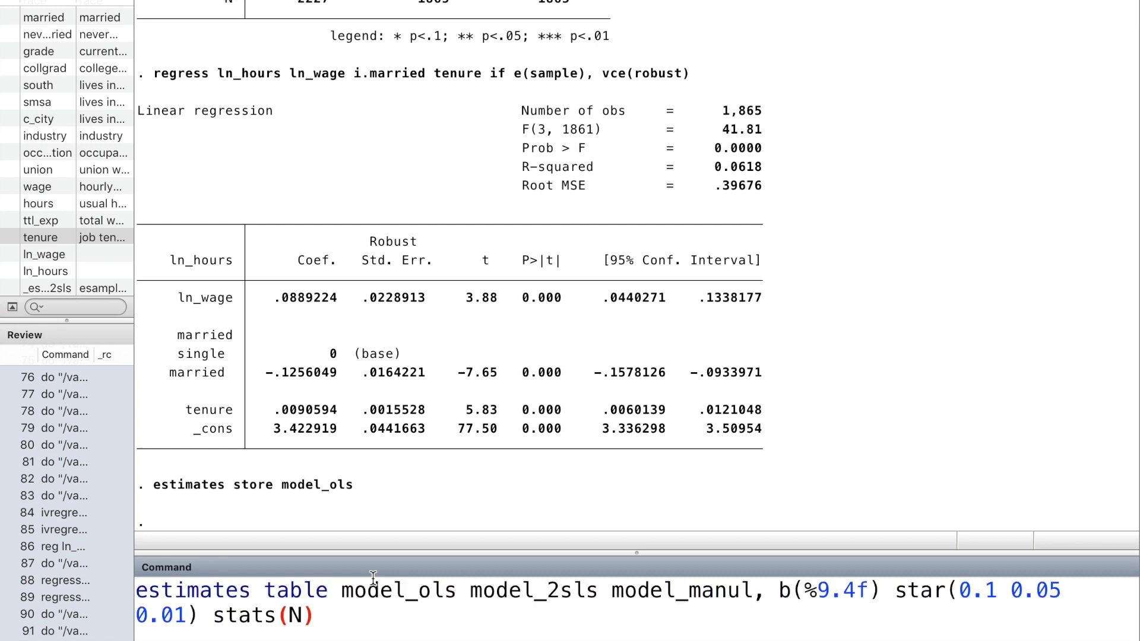
# Step: Rerun the estimates table so all three models show 1,865 observations
pyautogui.press('Return')
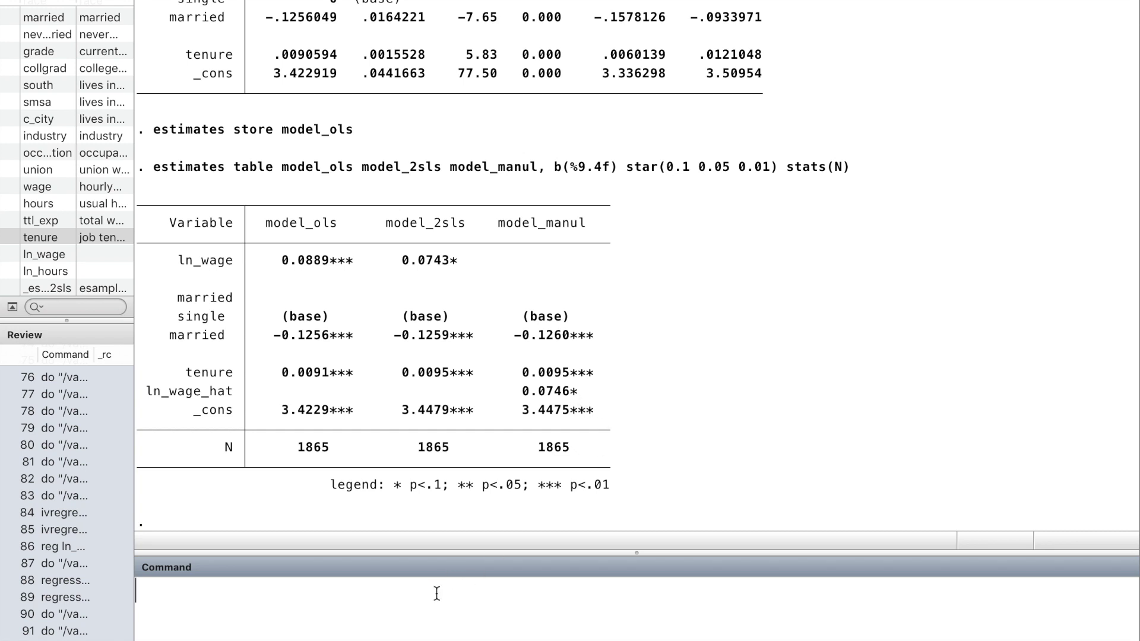
pyautogui.write('eregress')
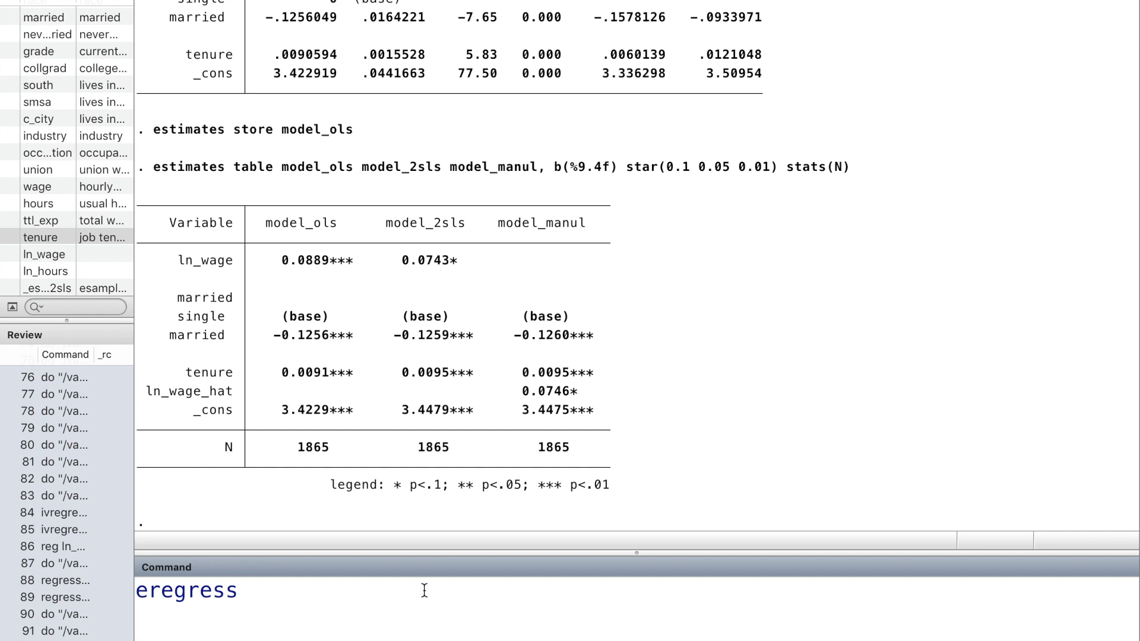
# Step: Build an eregress of ln_hours on ln_wage, i.married and tenure
pyautogui.doubleClick(59, 269)
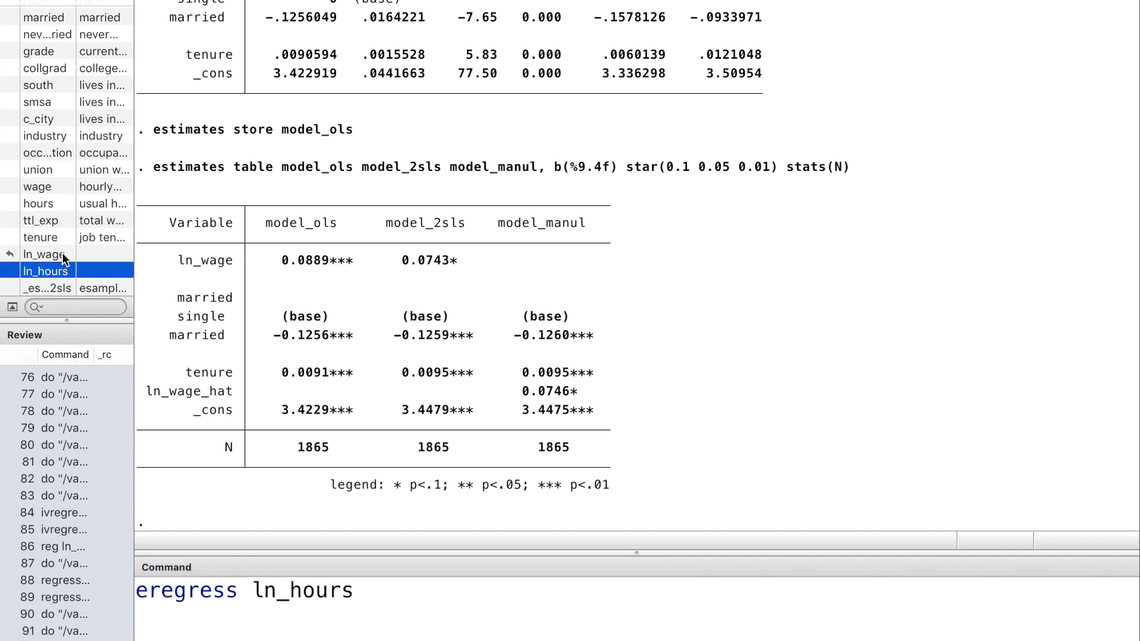
pyautogui.doubleClick(63, 253)
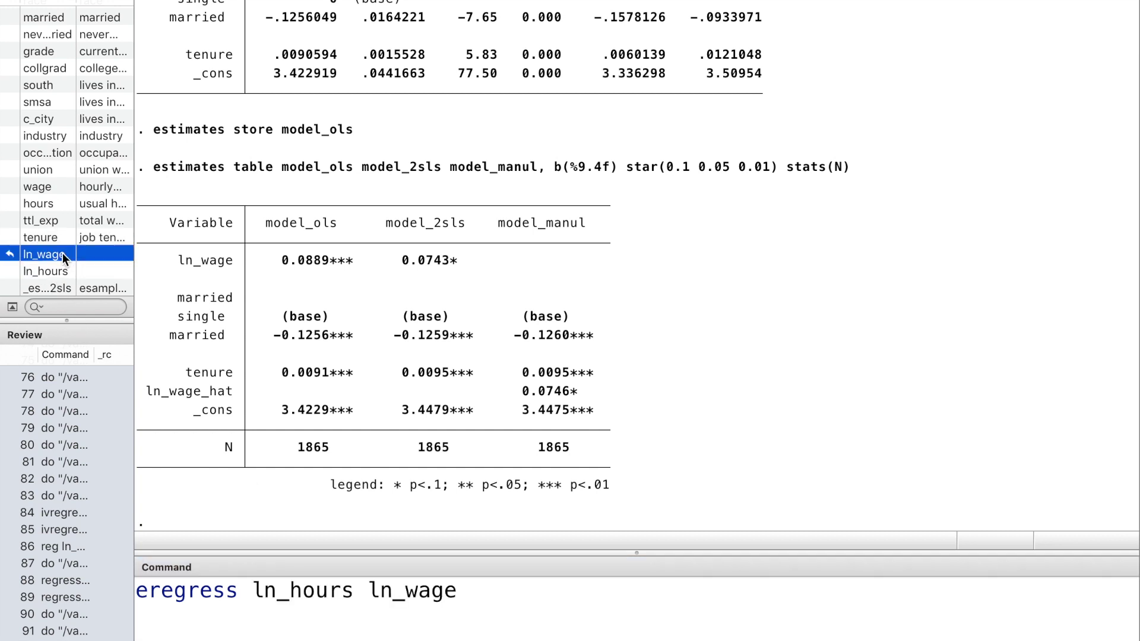
pyautogui.click(555, 597)
pyautogui.write('i')
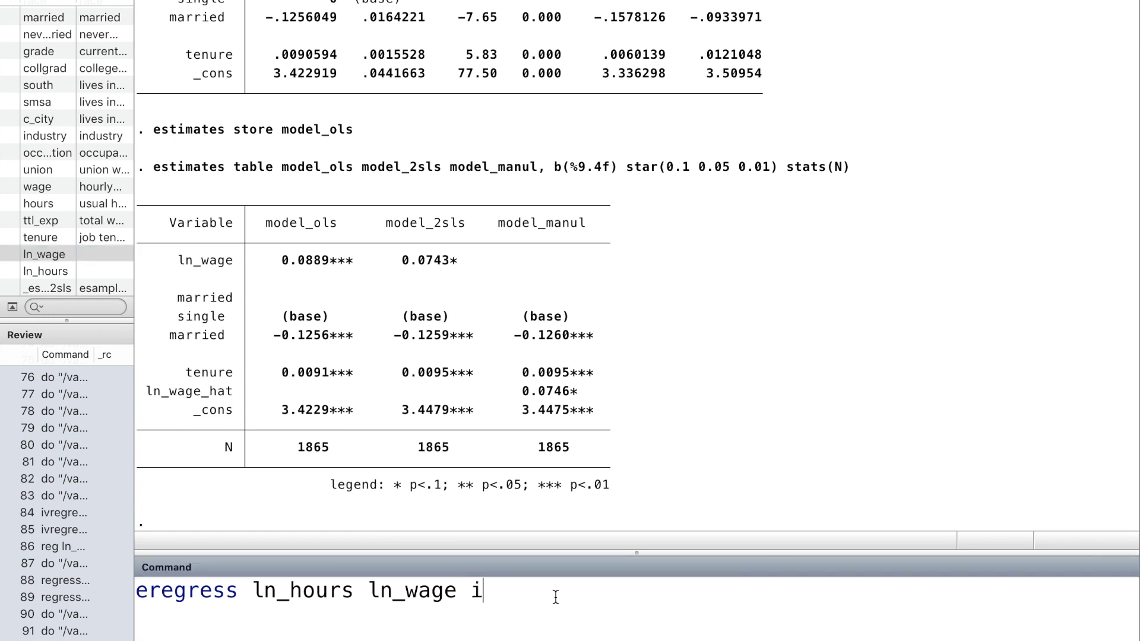
pyautogui.write('.')
pyautogui.click(60, 19)
pyautogui.doubleClick(61, 19)
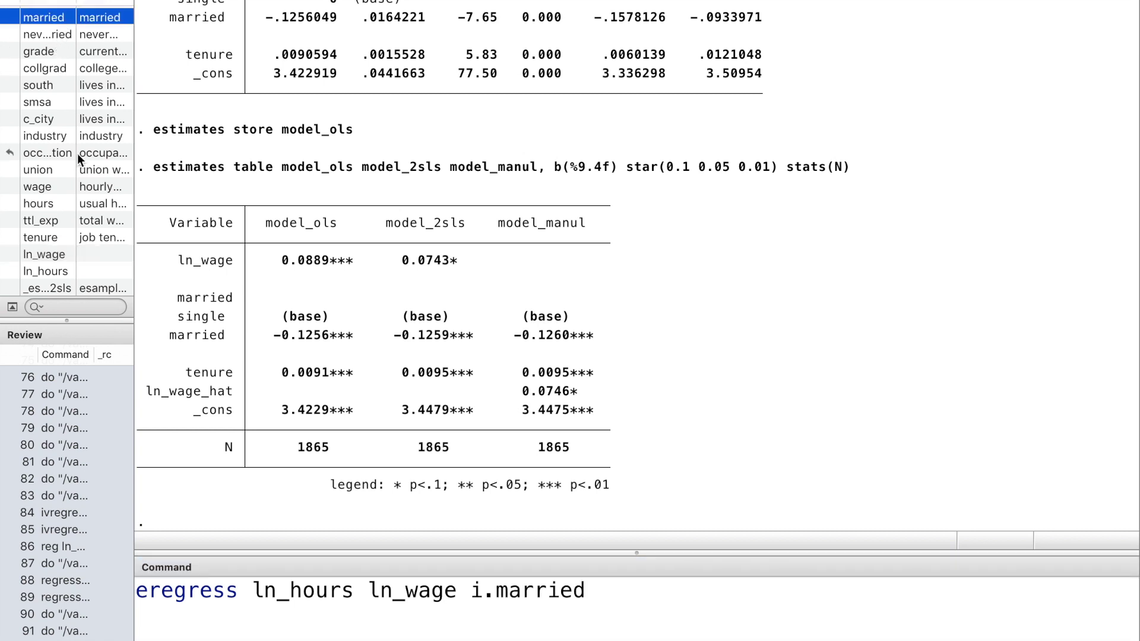
pyautogui.doubleClick(59, 236)
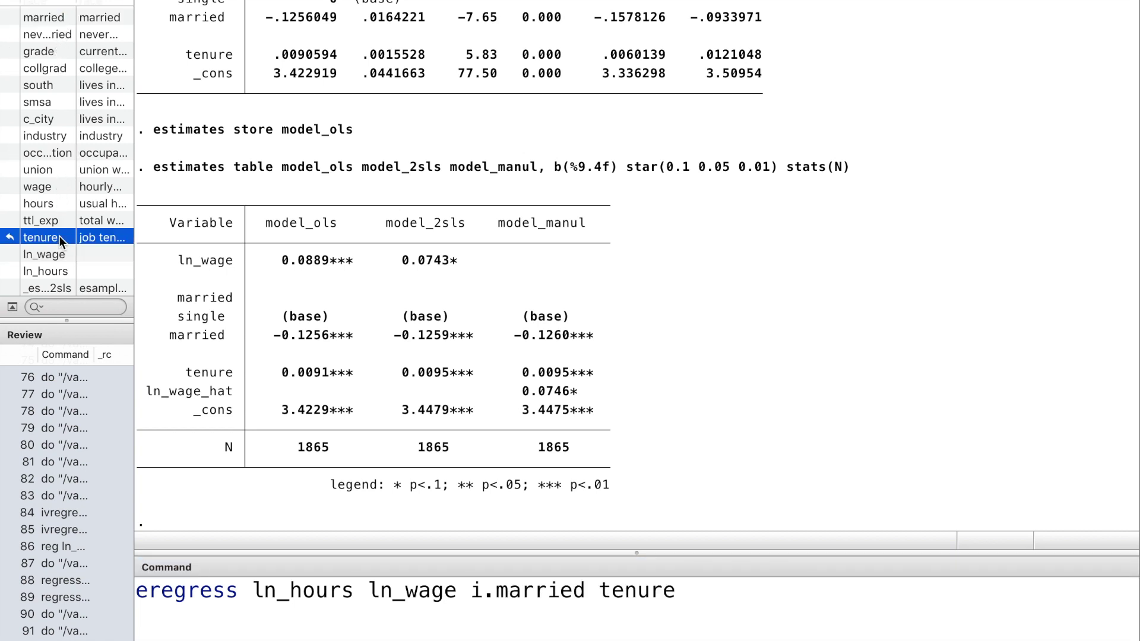
pyautogui.click(723, 610)
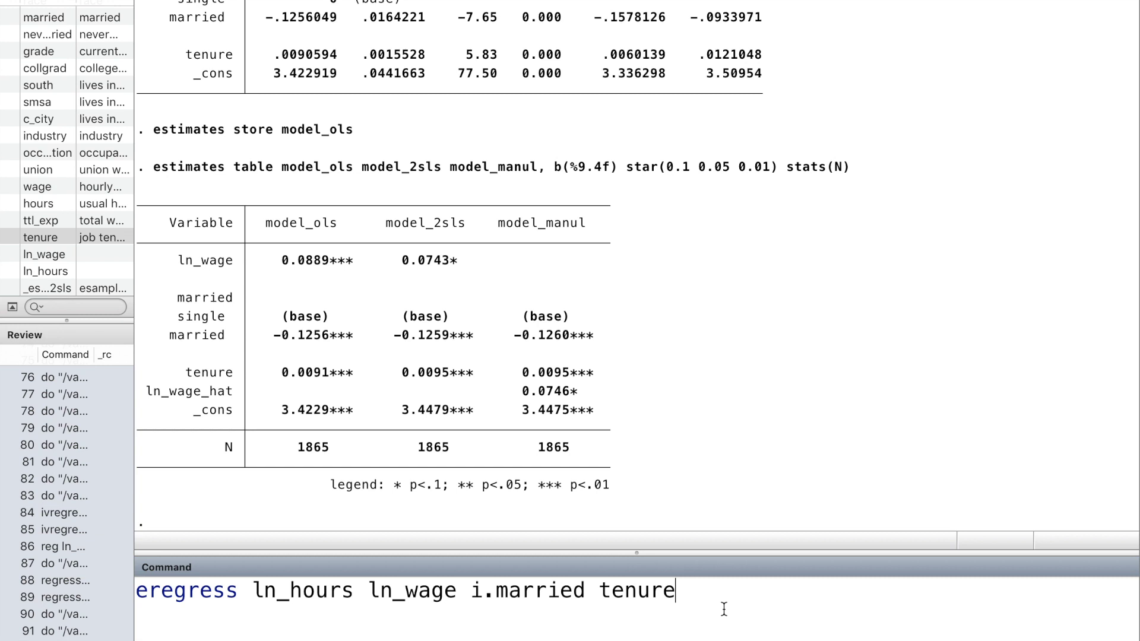
pyautogui.write(', en')
pyautogui.write('do')
pyautogui.write('geno')
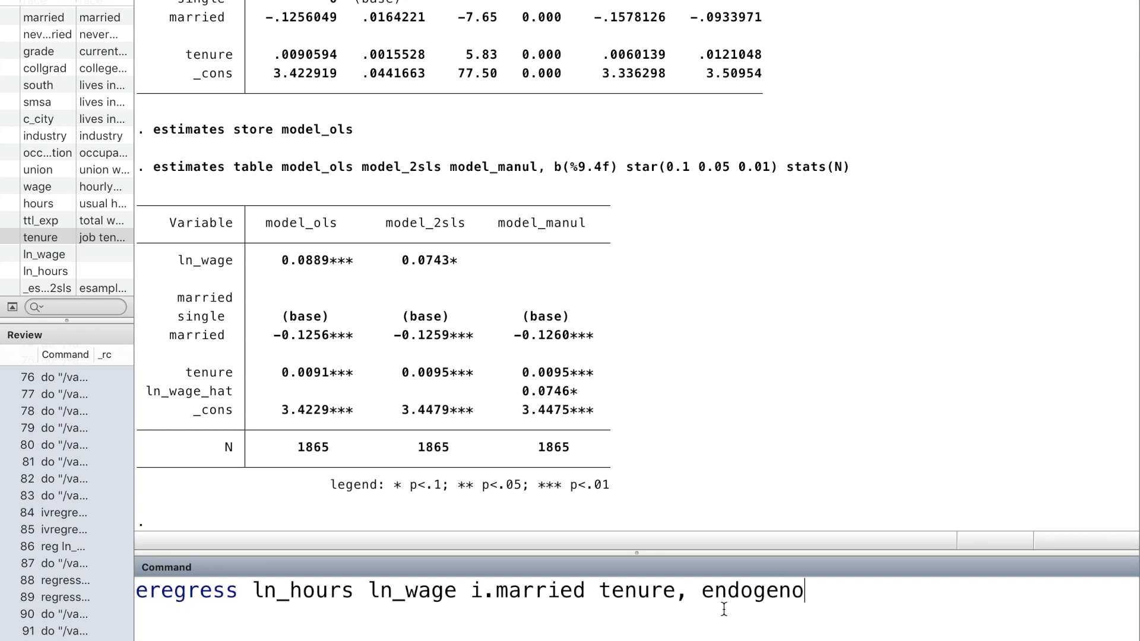
pyautogui.write('us(')
pyautogui.write('l')
pyautogui.write('n_wage')
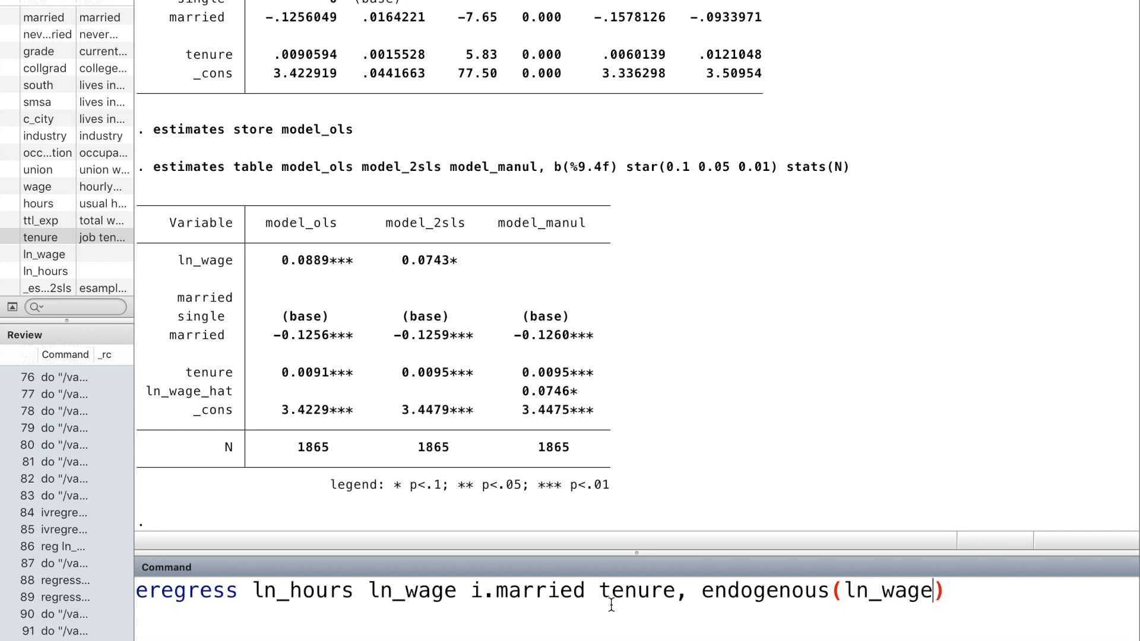
pyautogui.write('=')
pyautogui.write('i.')
pyautogui.write('u')
pyautogui.write('nion')
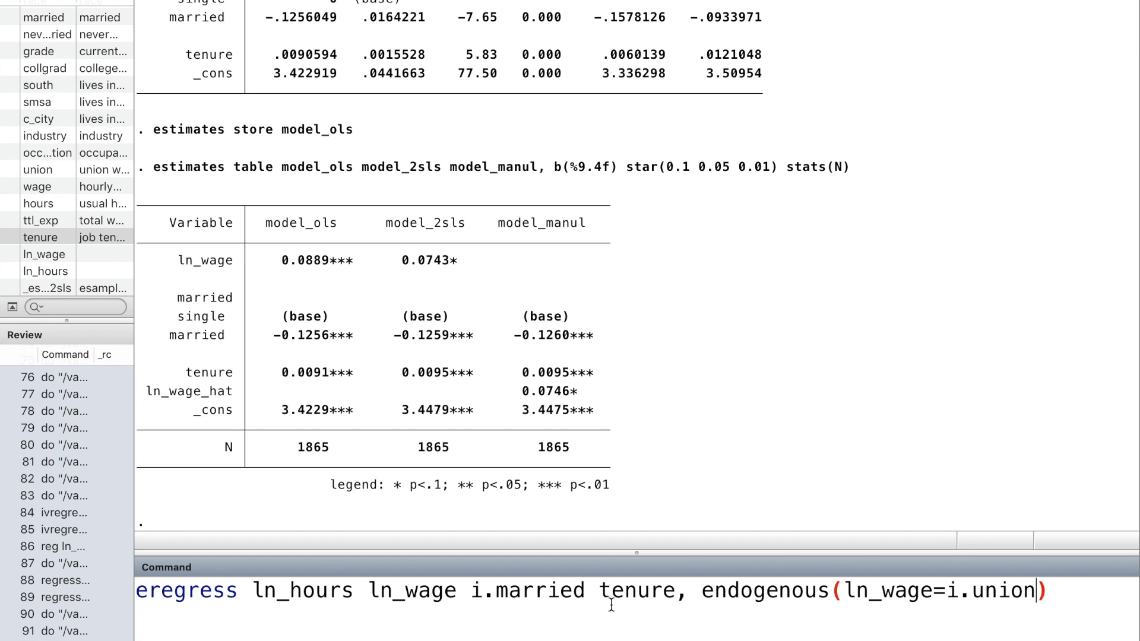
pyautogui.write(' g')
pyautogui.write('rade ')
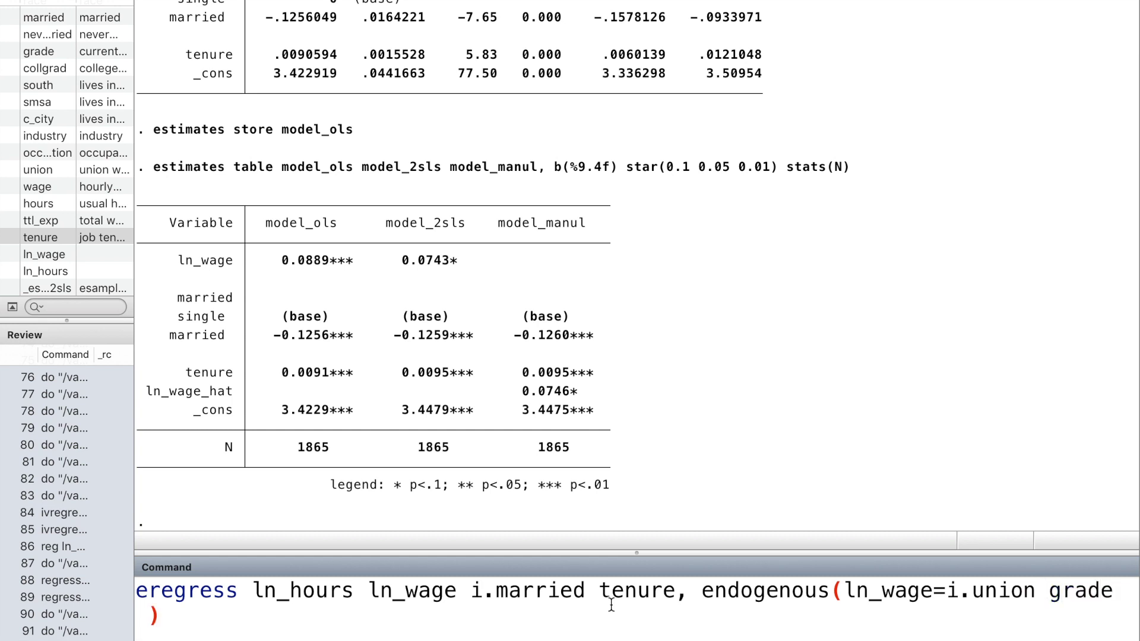
pyautogui.write('i.')
pyautogui.write('married')
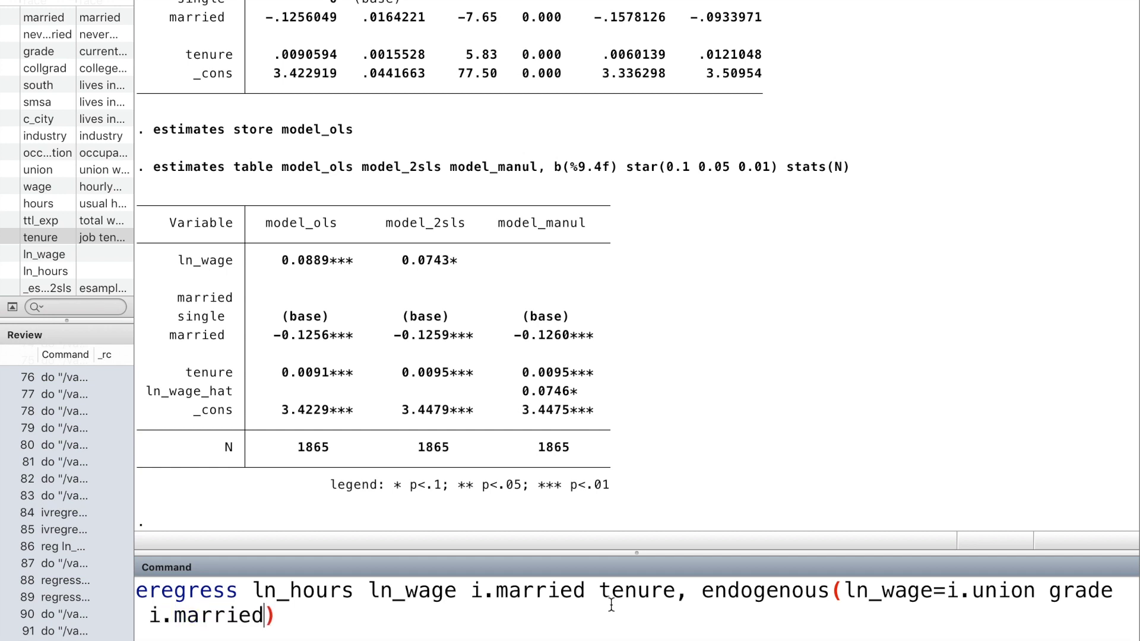
pyautogui.write(' te')
pyautogui.write('nure')
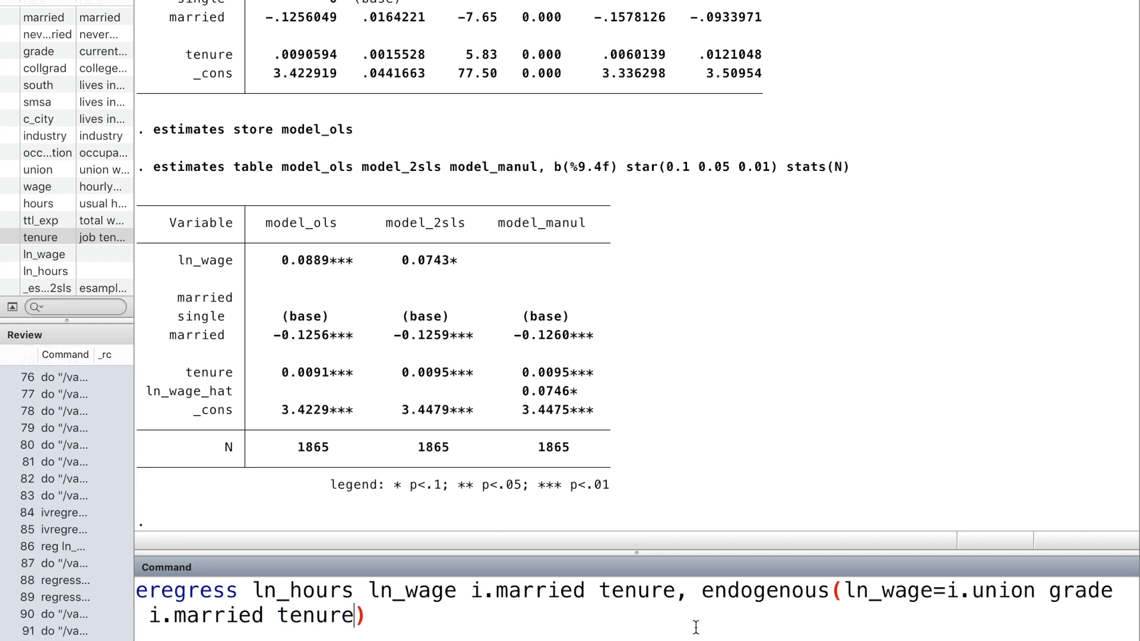
# Step: Add endogenous(ln_wage=i.union grade i.married tenure) and vce(robust), then run it
pyautogui.press('Right')
pyautogui.write('vce')
pyautogui.write('()')
pyautogui.press('Left')
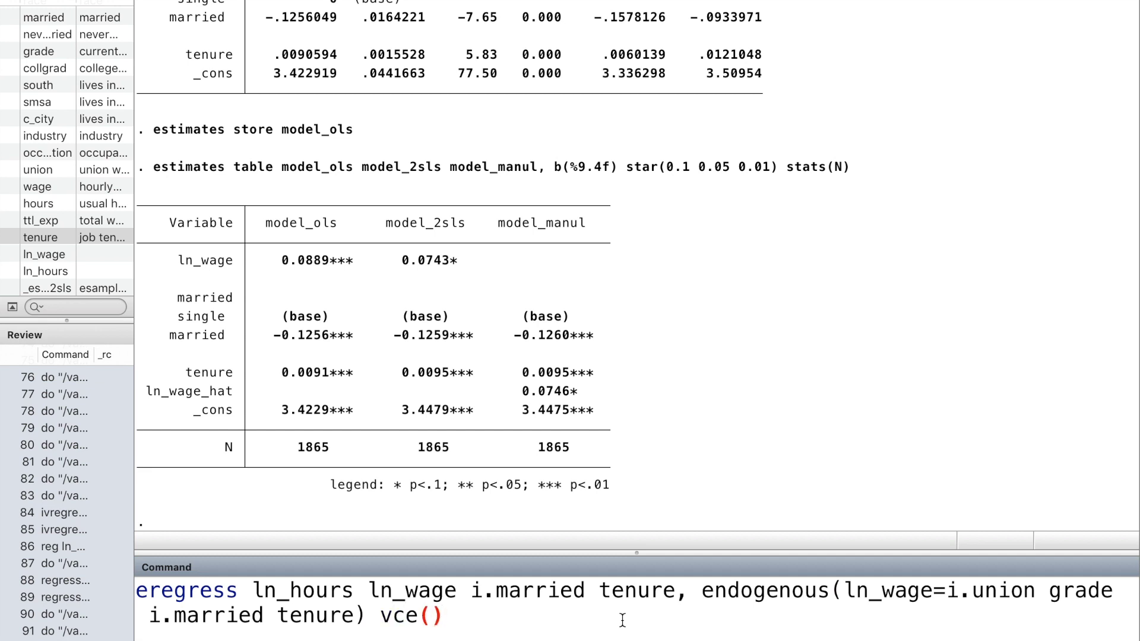
pyautogui.write('robust')
pyautogui.press('Return')
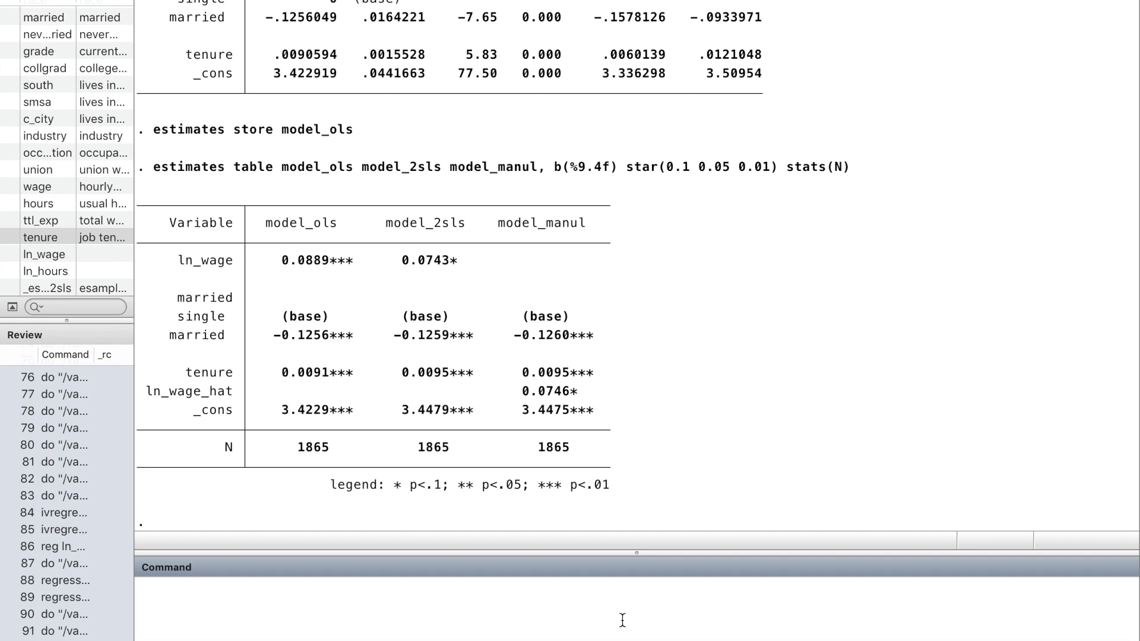
pyautogui.scroll(5, 692, 331)
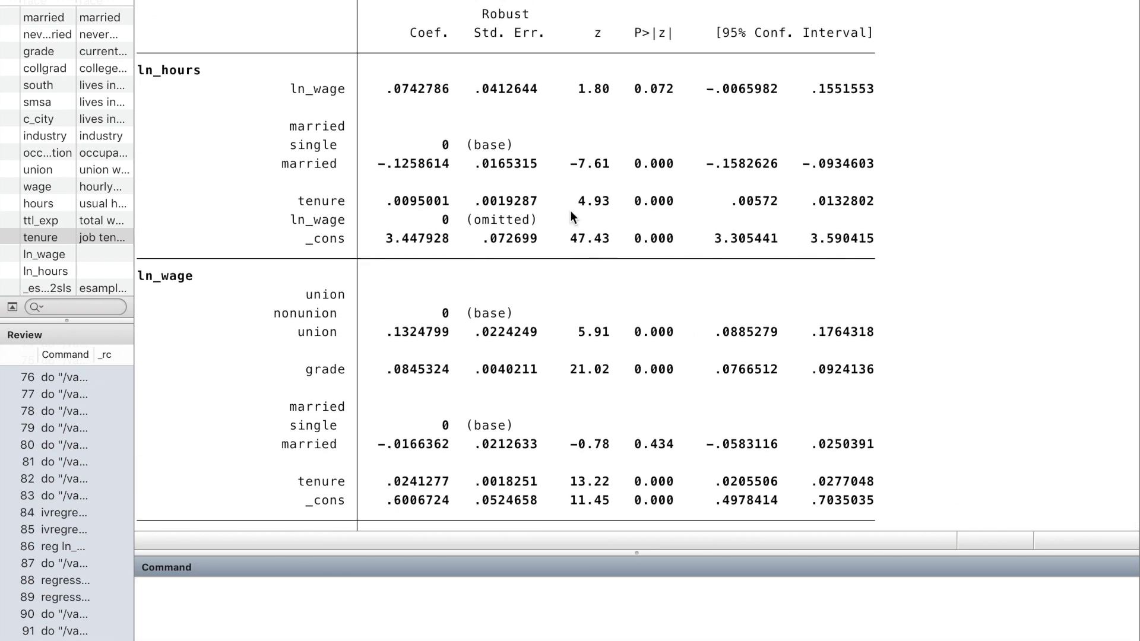
pyautogui.scroll(3, 485, 119)
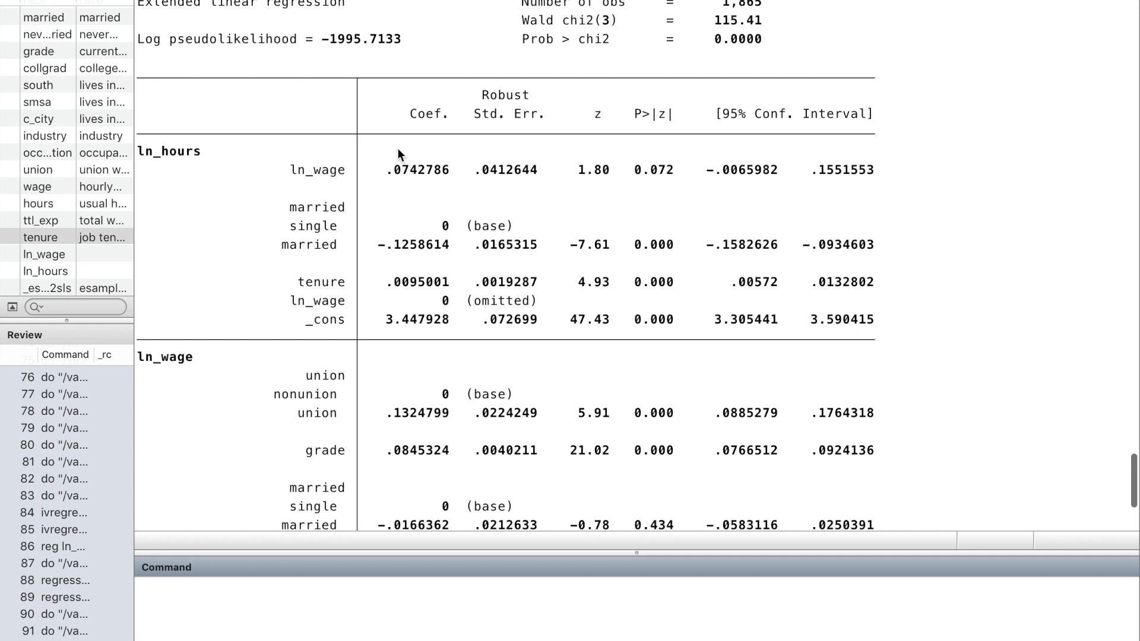